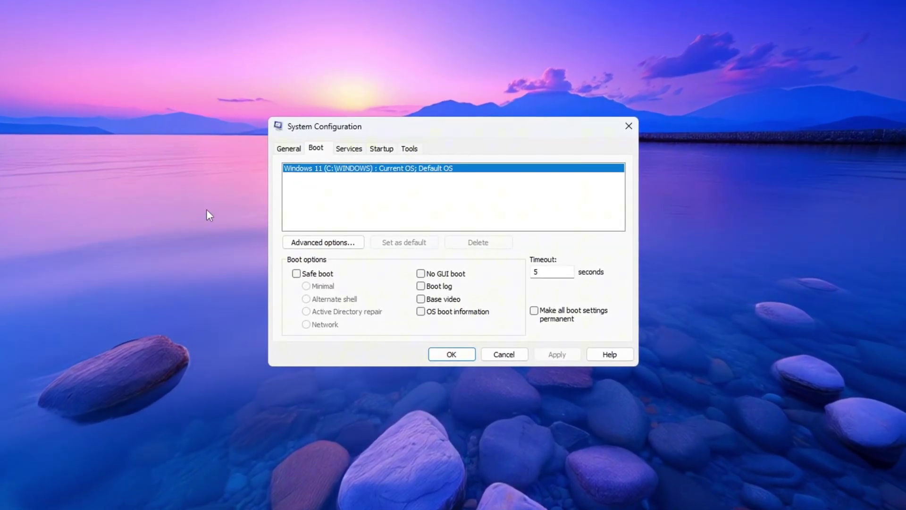
Step: Limit the boot processor count to 16 in Advanced boot options, then apply and save
{"action": "left_click", "coordinate": [318, 243]}
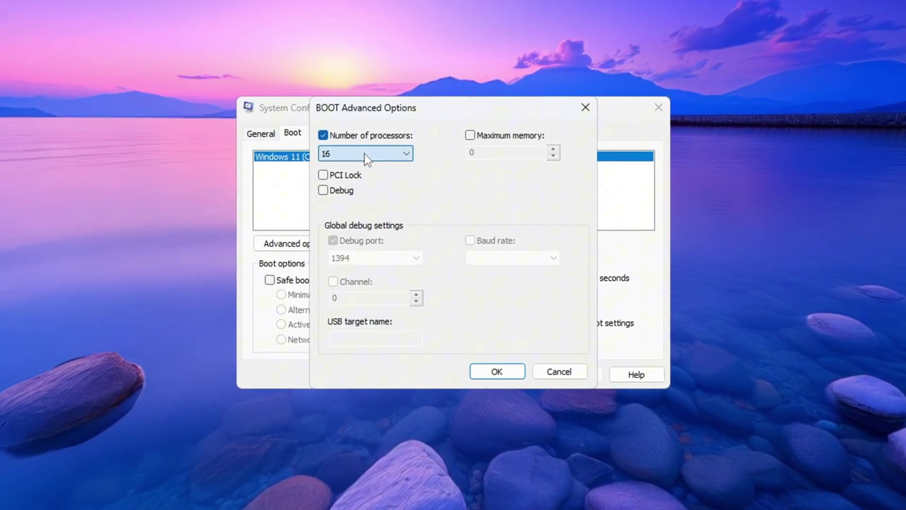
{"action": "left_click", "coordinate": [364, 154]}
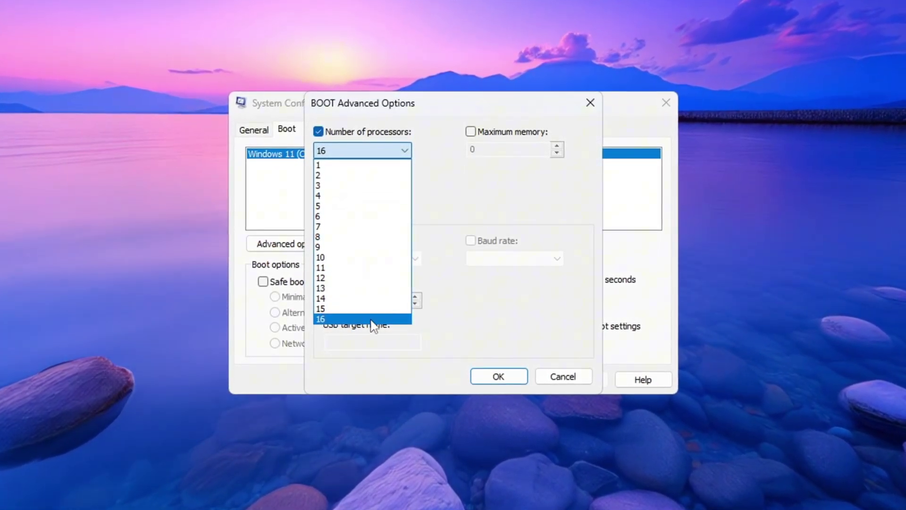
{"action": "left_click", "coordinate": [352, 319]}
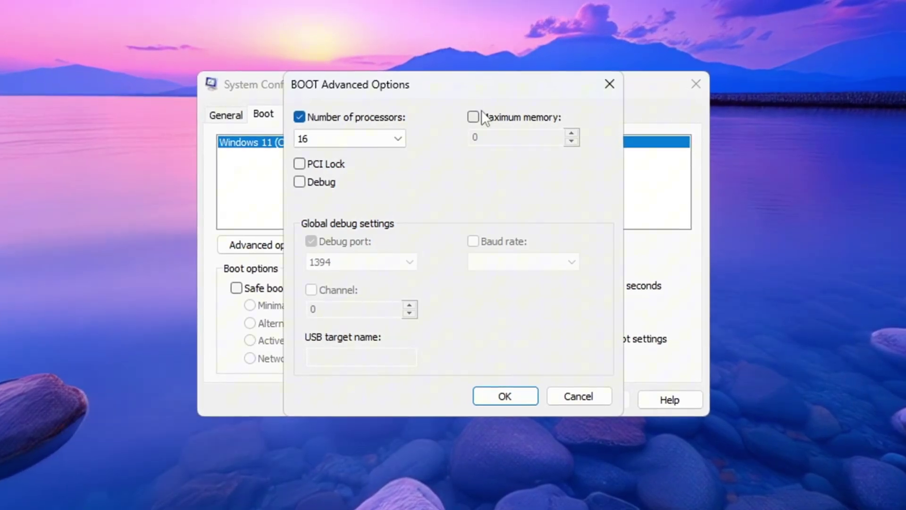
{"action": "left_click", "coordinate": [504, 400]}
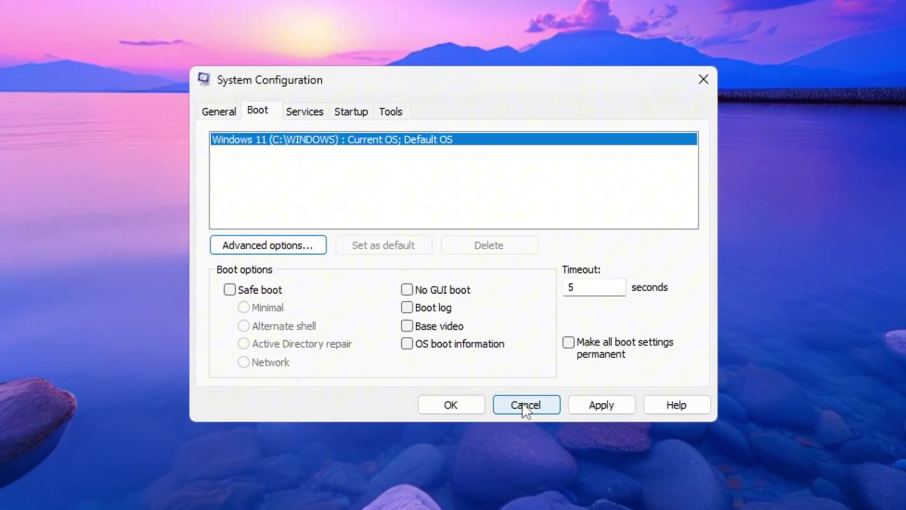
{"action": "left_click", "coordinate": [603, 405]}
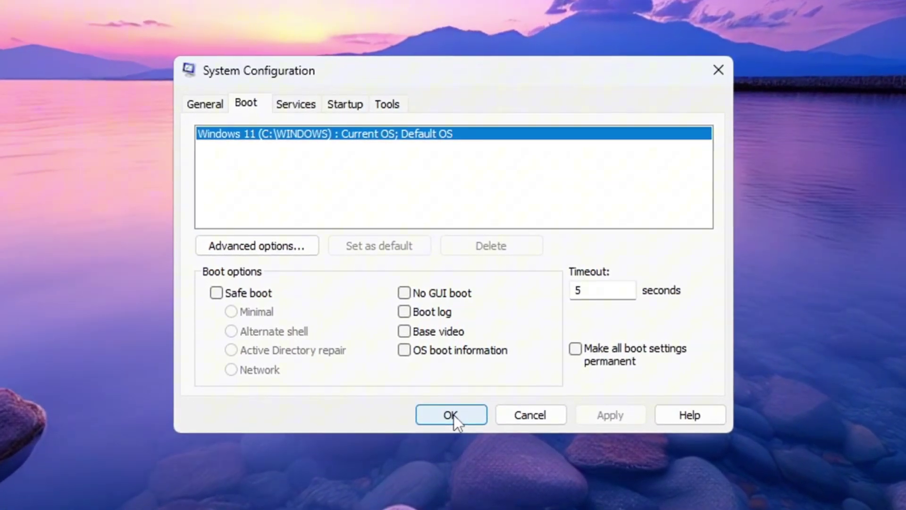
{"action": "left_click", "coordinate": [452, 416]}
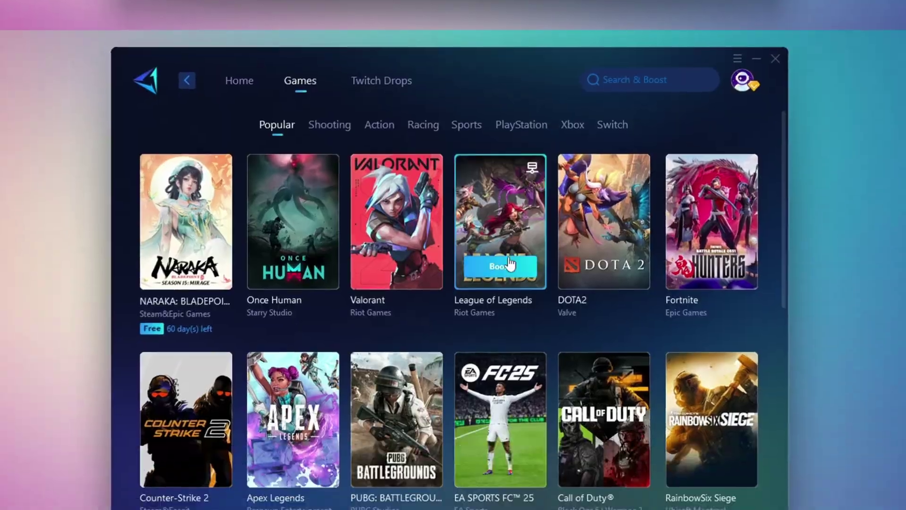
Step: Scroll down through the game grid in GearUP Booster's Games library
{"action": "scroll", "coordinate": [503, 227], "scroll_direction": "down", "scroll_amount": 5}
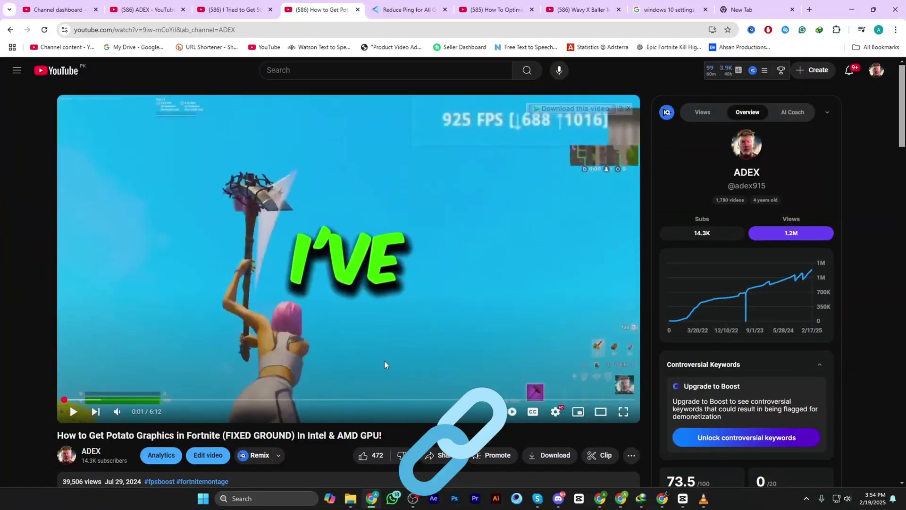
{"action": "scroll", "coordinate": [384, 361], "scroll_direction": "down", "scroll_amount": 4}
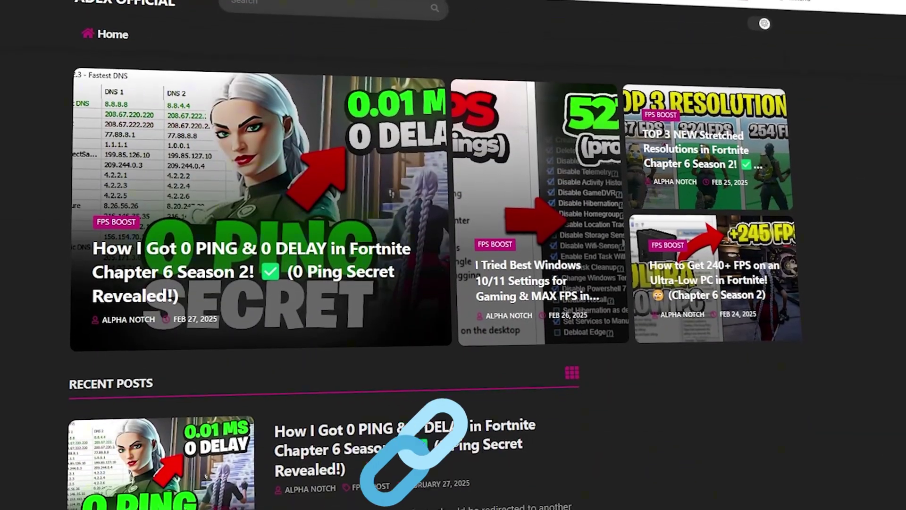
Step: Scroll the Alpha Notch blog homepage down to its Recent Posts section
{"action": "scroll", "coordinate": [453, 255], "scroll_direction": "down", "scroll_amount": 8}
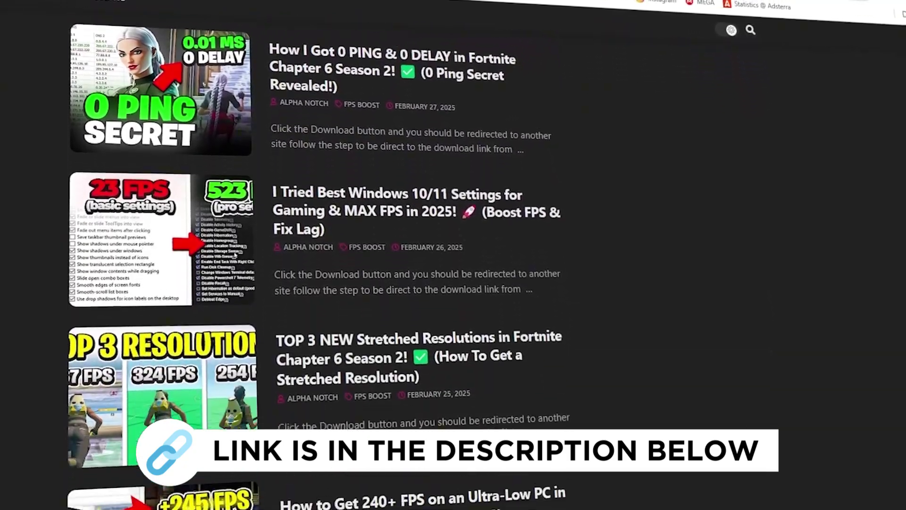
{"action": "scroll", "coordinate": [453, 254], "scroll_direction": "down", "scroll_amount": 9}
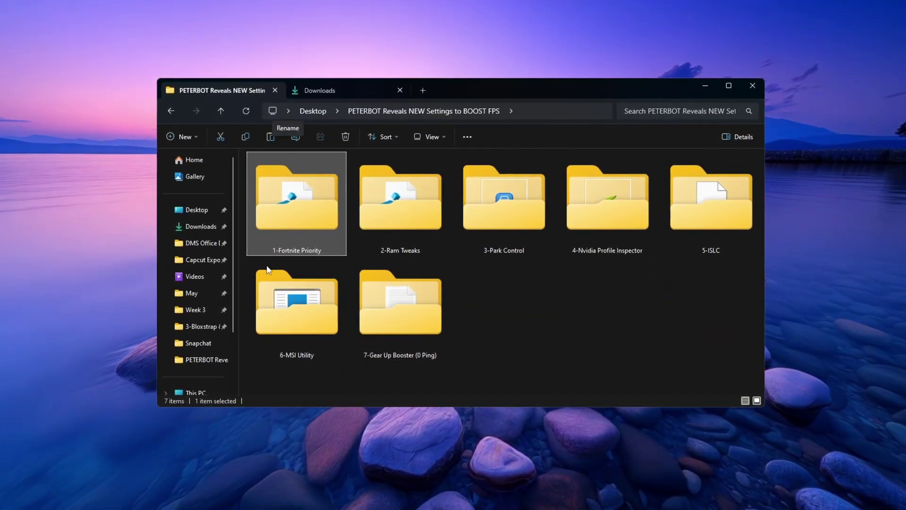
Step: In 1-Fortnite Priority, pick Fortnite Normal Priority.reg over High and Medium, and confirm the registry merge
{"action": "double_click", "coordinate": [290, 216]}
{"action": "left_click_drag", "start_coordinate": [298, 245], "coordinate": [392, 163]}
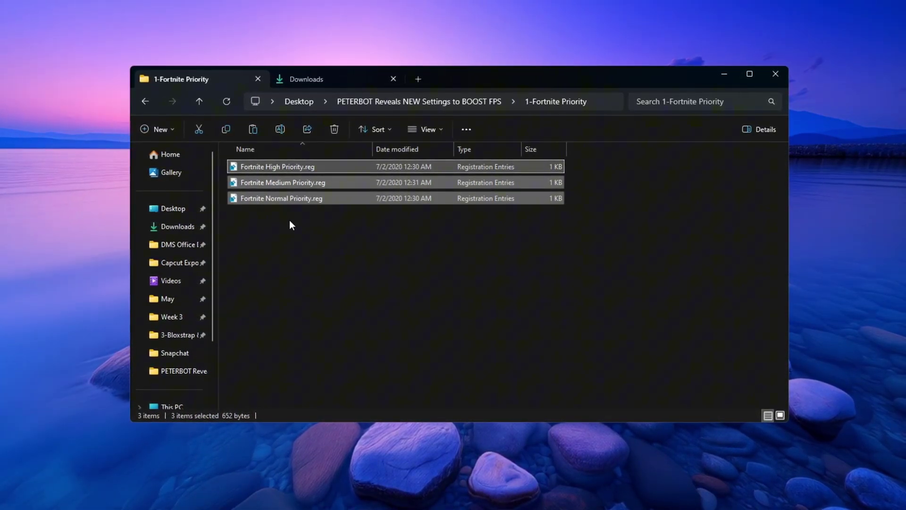
{"action": "left_click", "coordinate": [301, 207]}
{"action": "left_click", "coordinate": [254, 205]}
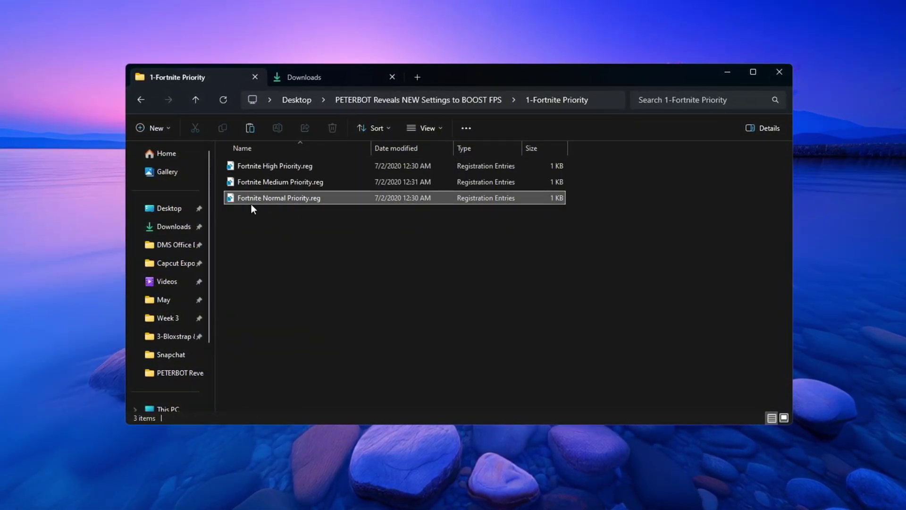
{"action": "left_click", "coordinate": [262, 168]}
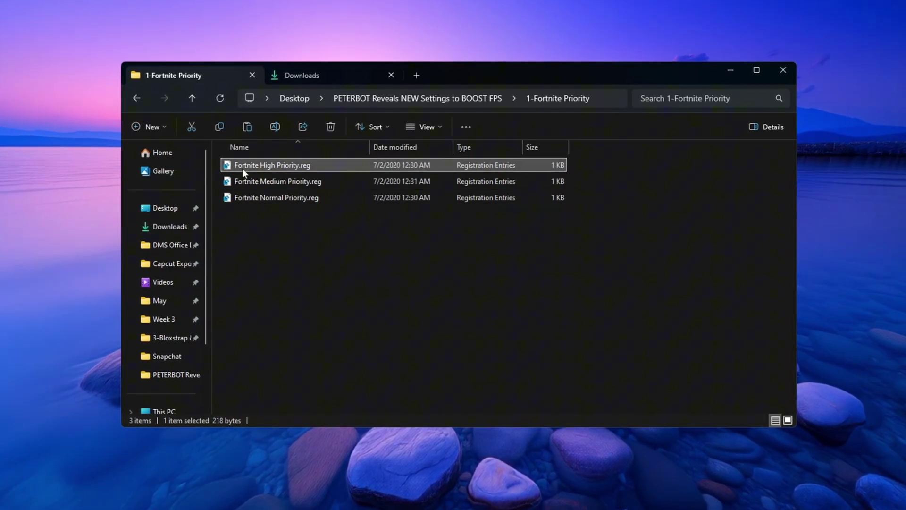
{"action": "left_click", "coordinate": [255, 179]}
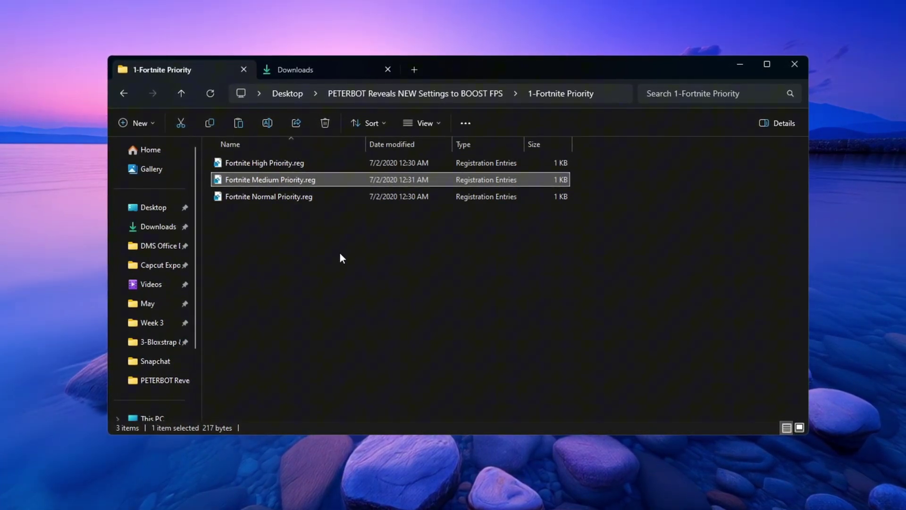
{"action": "left_click", "coordinate": [284, 201]}
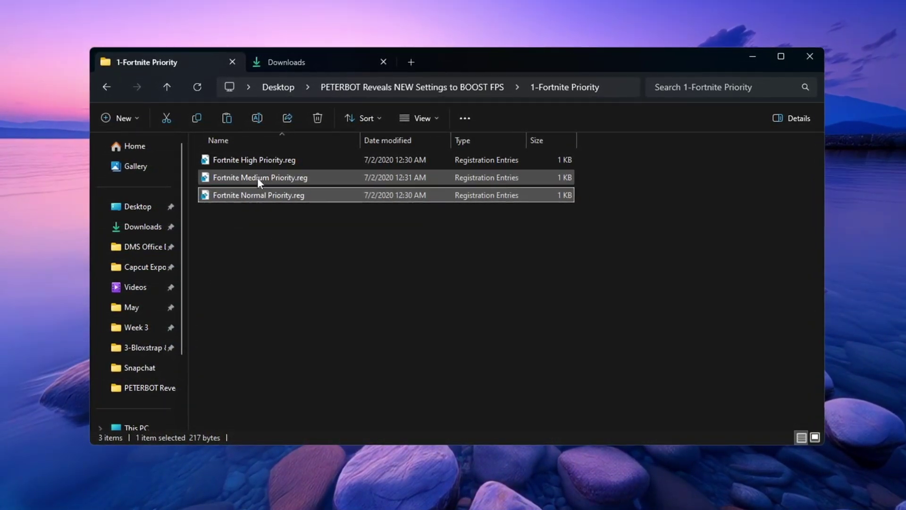
{"action": "left_click", "coordinate": [221, 160]}
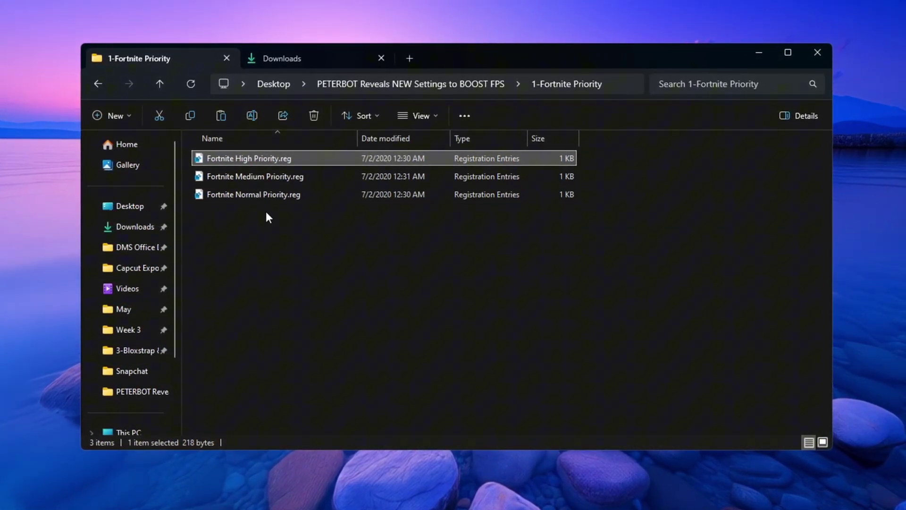
{"action": "left_click", "coordinate": [252, 197]}
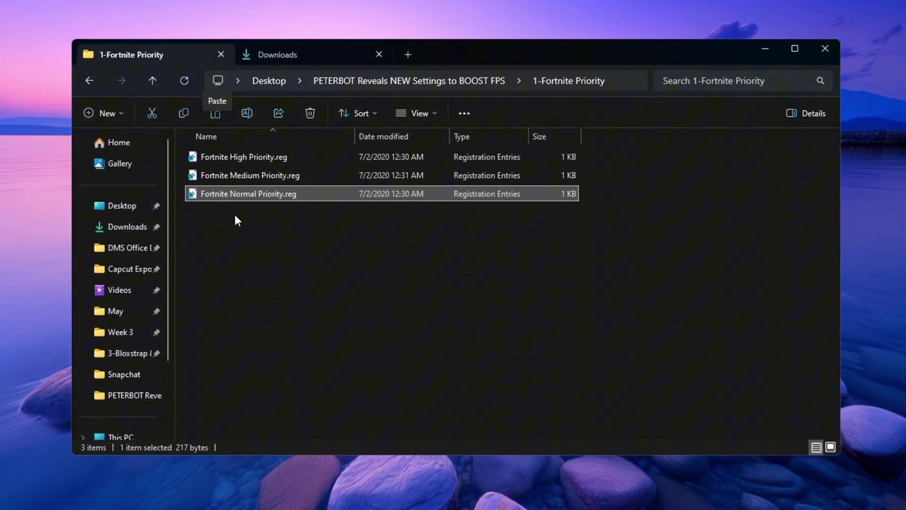
{"action": "double_click", "coordinate": [256, 194]}
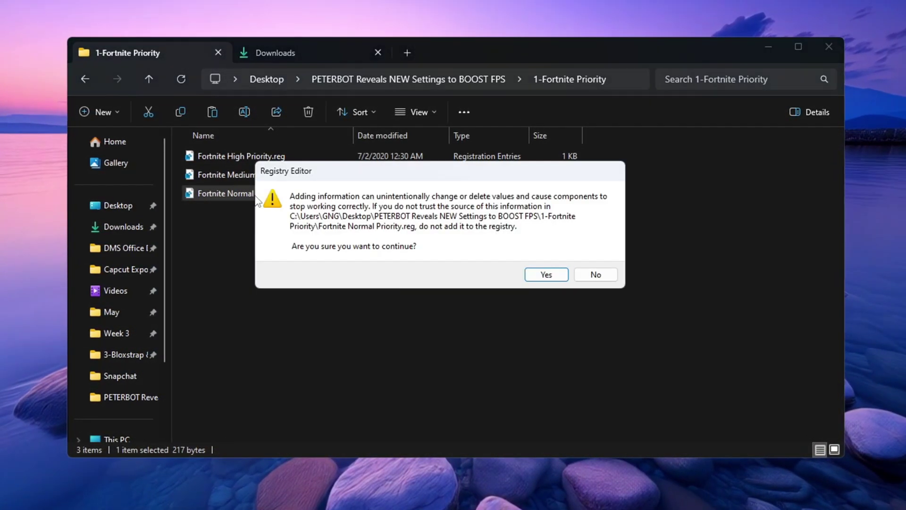
{"action": "left_click", "coordinate": [532, 275]}
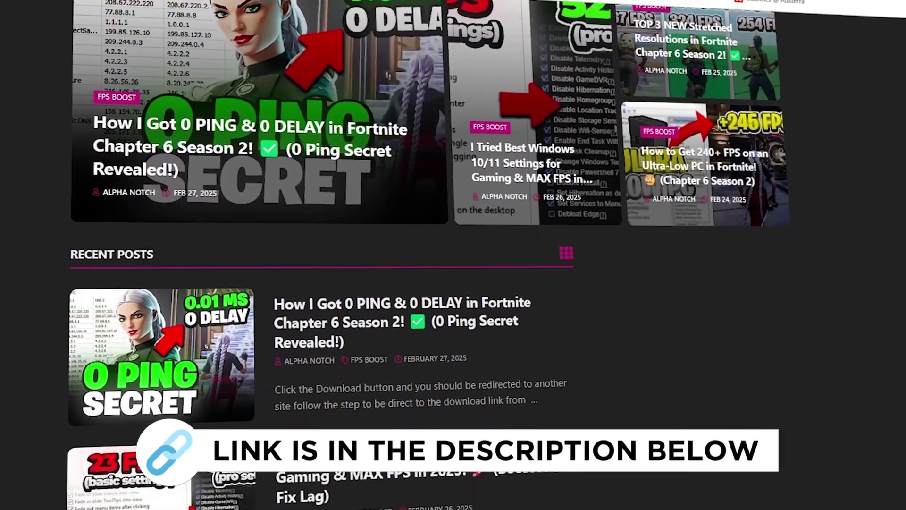
Step: Scroll down through the Alpha Notch blog's Recent Posts list
{"action": "scroll", "coordinate": [453, 255], "scroll_direction": "down", "scroll_amount": 6}
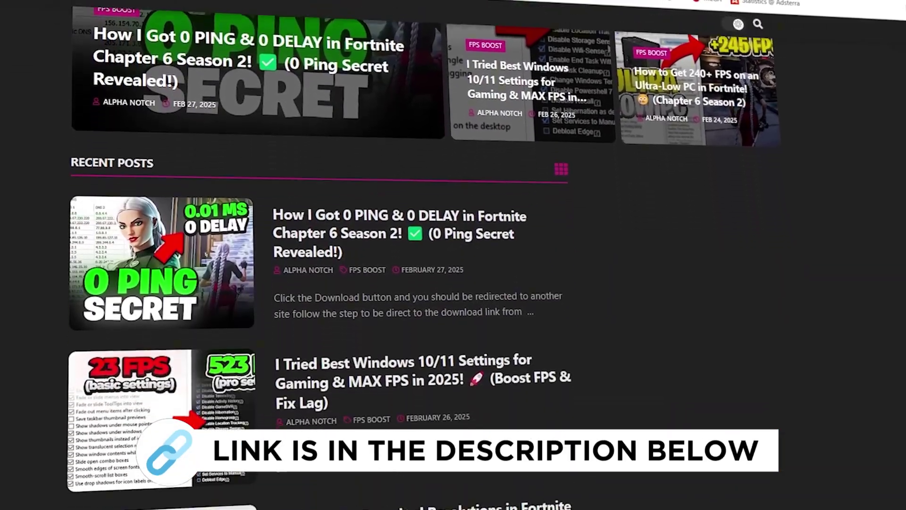
{"action": "scroll", "coordinate": [453, 255], "scroll_direction": "down", "scroll_amount": 6}
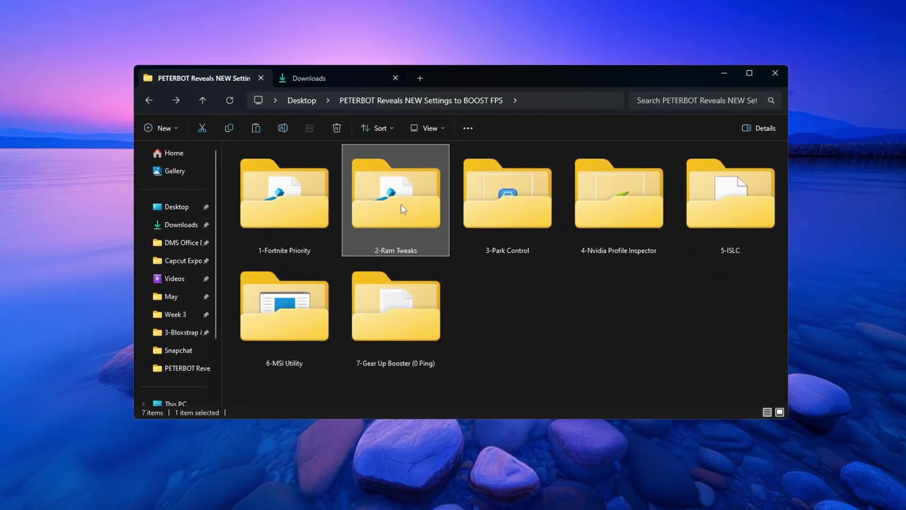
Step: Open 2-Ram Tweaks, merge 8GB Ram.reg into the registry and dismiss the success message
{"action": "double_click", "coordinate": [401, 203]}
{"action": "left_click_drag", "start_coordinate": [364, 324], "coordinate": [417, 165]}
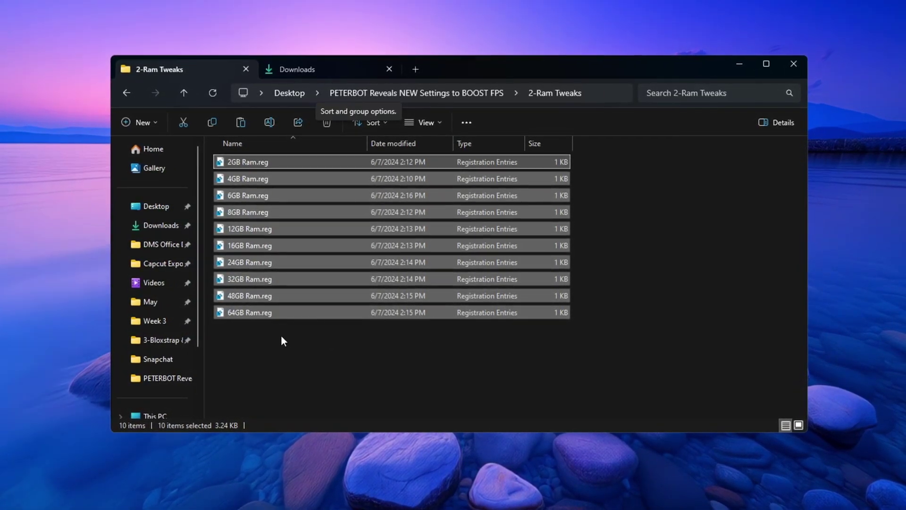
{"action": "left_click", "coordinate": [276, 336]}
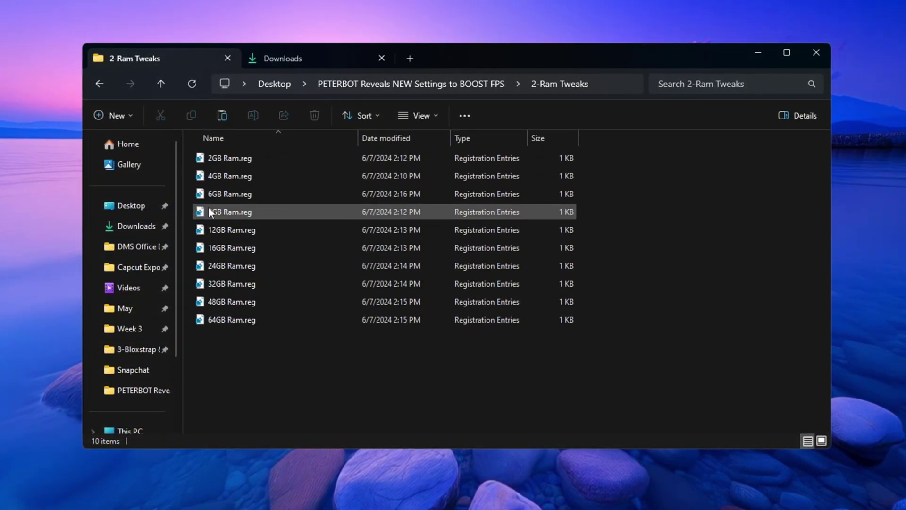
{"action": "left_click", "coordinate": [242, 213]}
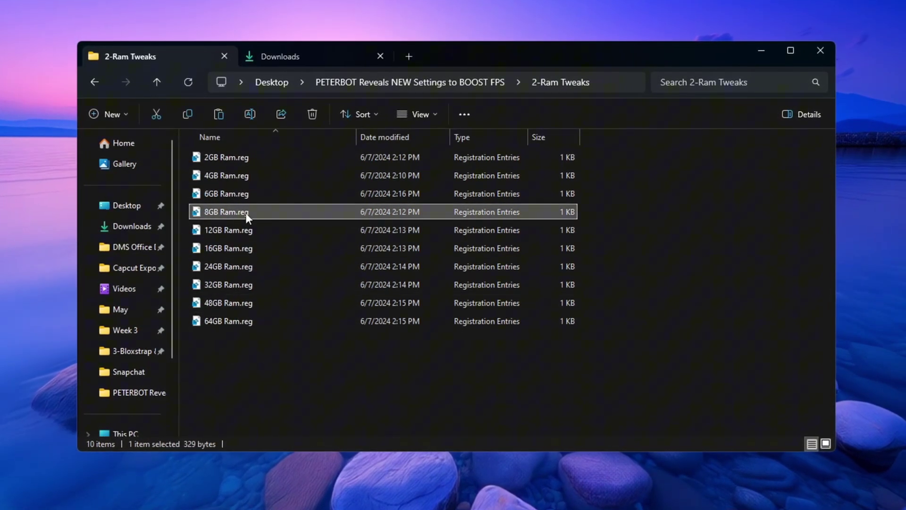
{"action": "double_click", "coordinate": [231, 212]}
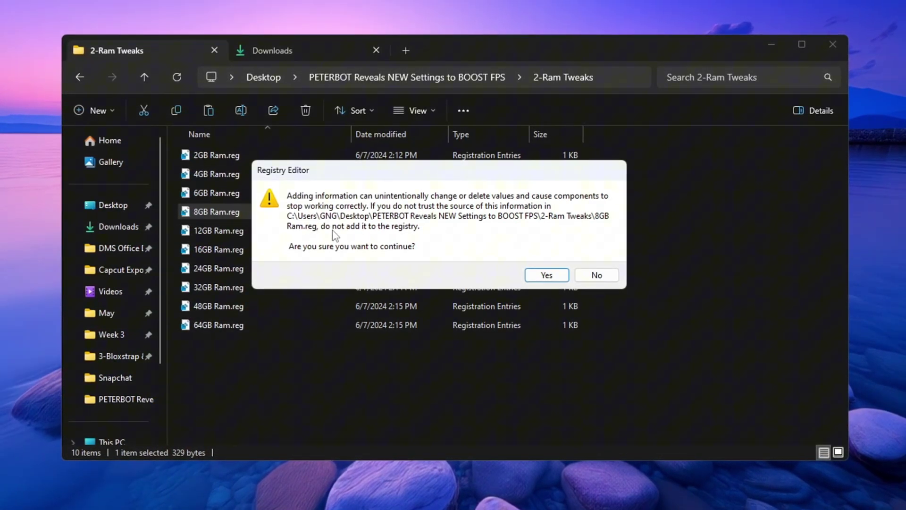
{"action": "left_click", "coordinate": [547, 275]}
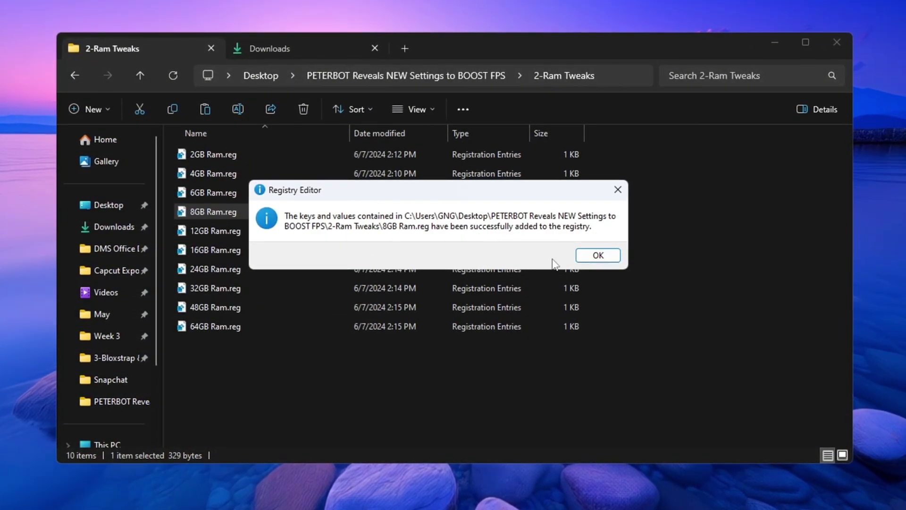
{"action": "left_click", "coordinate": [598, 255]}
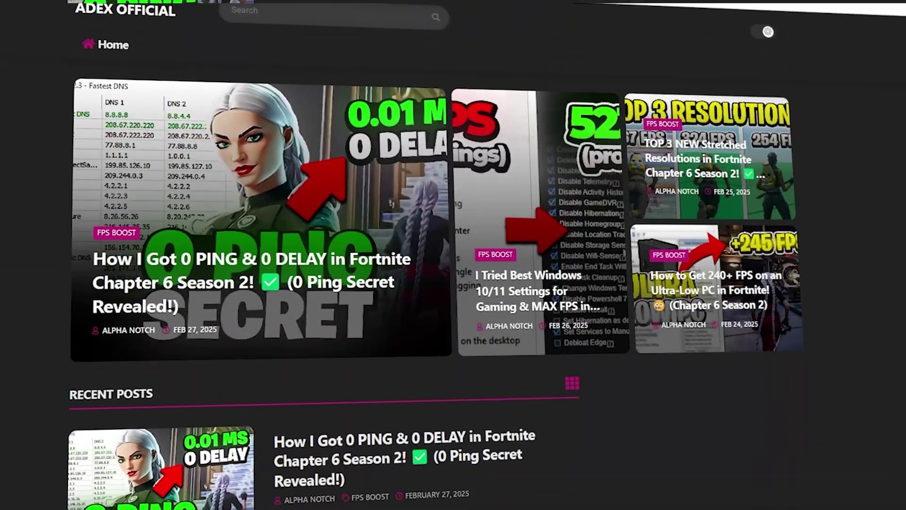
{"action": "scroll", "coordinate": [452, 254], "scroll_direction": "down", "scroll_amount": 1}
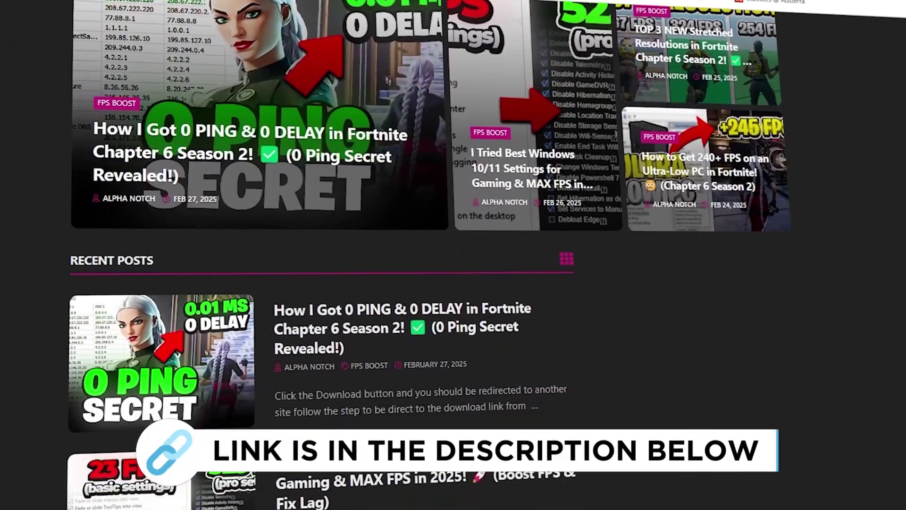
{"action": "scroll", "coordinate": [321, 255], "scroll_direction": "down", "scroll_amount": 8}
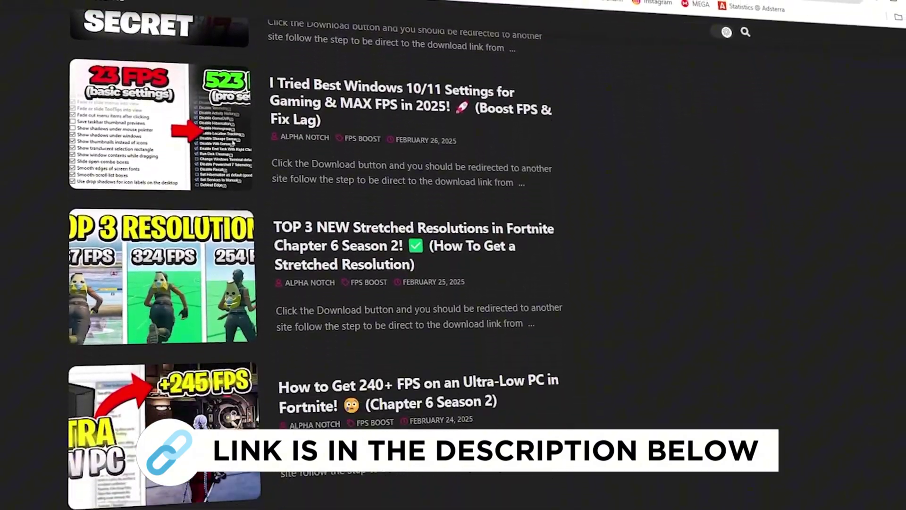
{"action": "scroll", "coordinate": [321, 255], "scroll_direction": "down", "scroll_amount": 6}
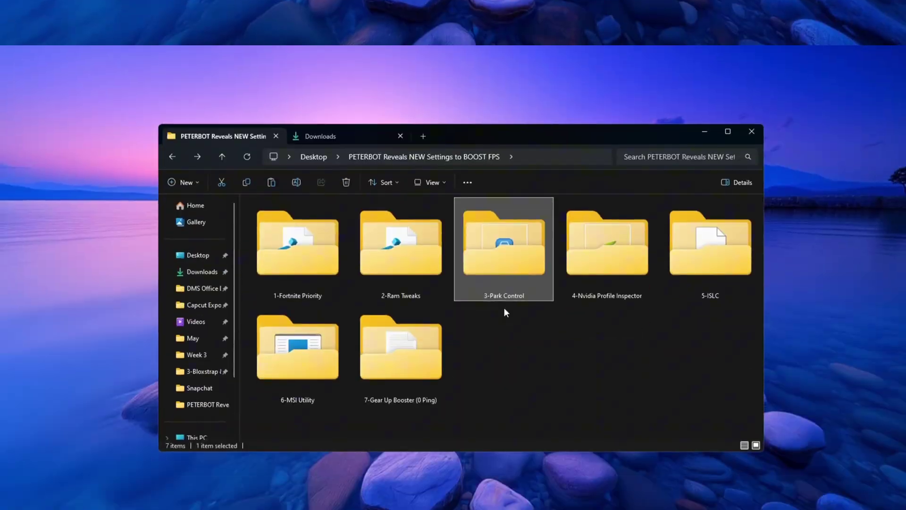
Step: Open the 3-Park Control folder and launch ParkControl by searching 'park' from Start
{"action": "double_click", "coordinate": [504, 255]}
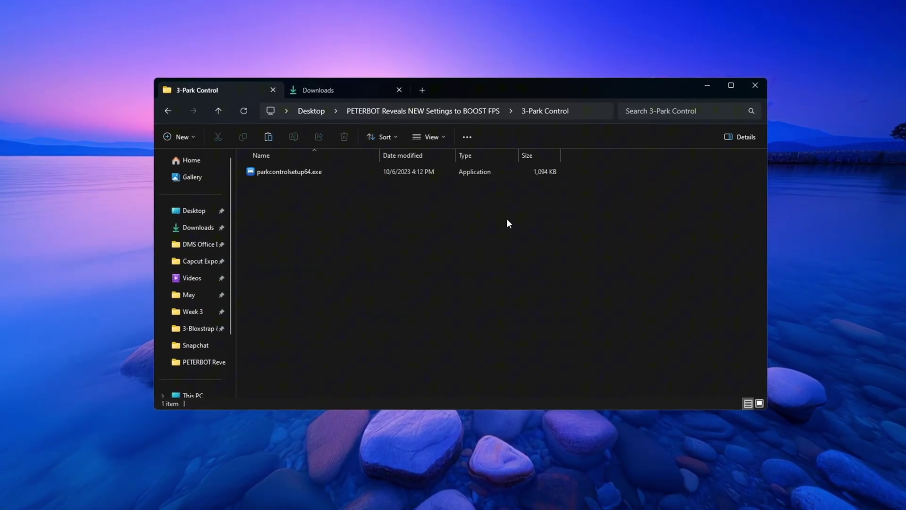
{"action": "left_click", "coordinate": [293, 173]}
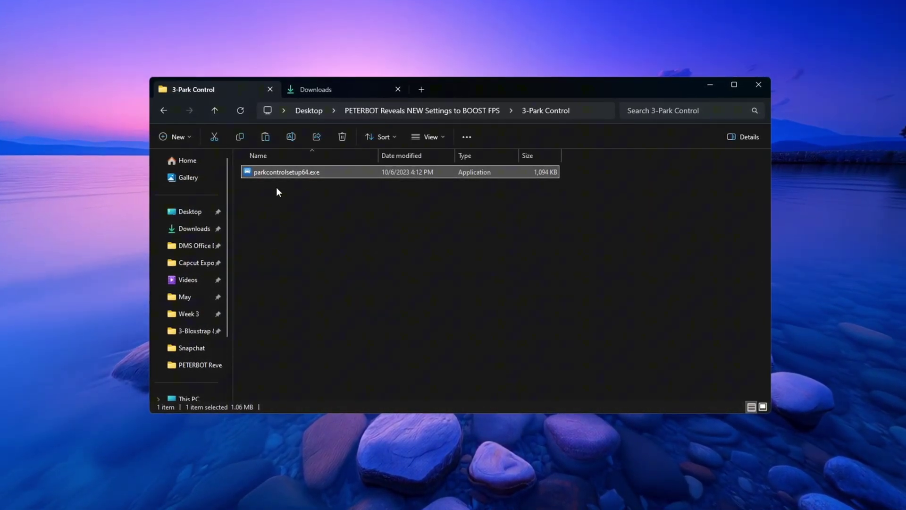
{"action": "key", "text": "super"}
{"action": "type", "text": "park"}
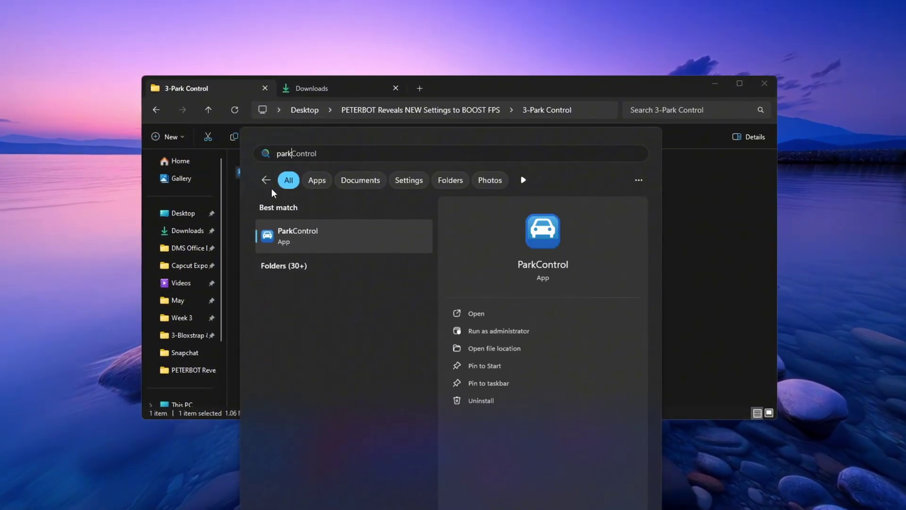
{"action": "key", "text": "Return"}
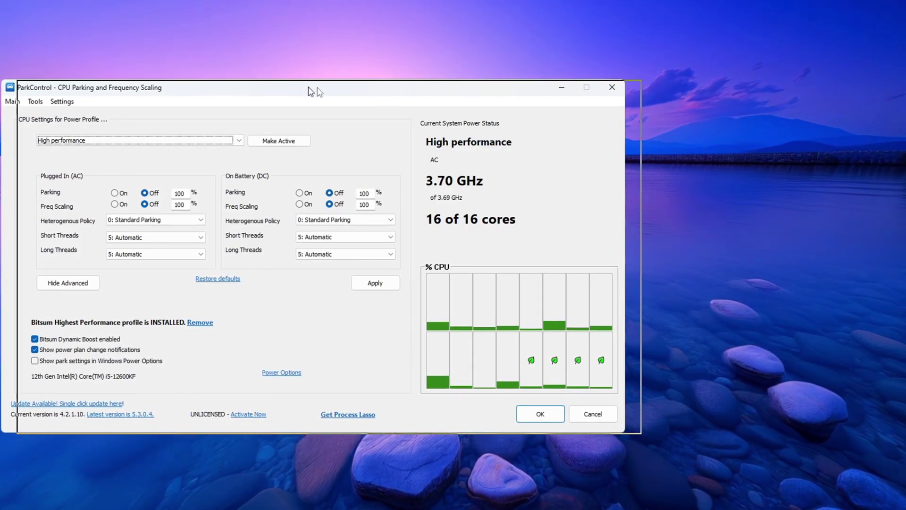
Step: Centre the ParkControl window and select the Bitsum Highest Performance profile
{"action": "left_click_drag", "start_coordinate": [313, 89], "coordinate": [443, 57]}
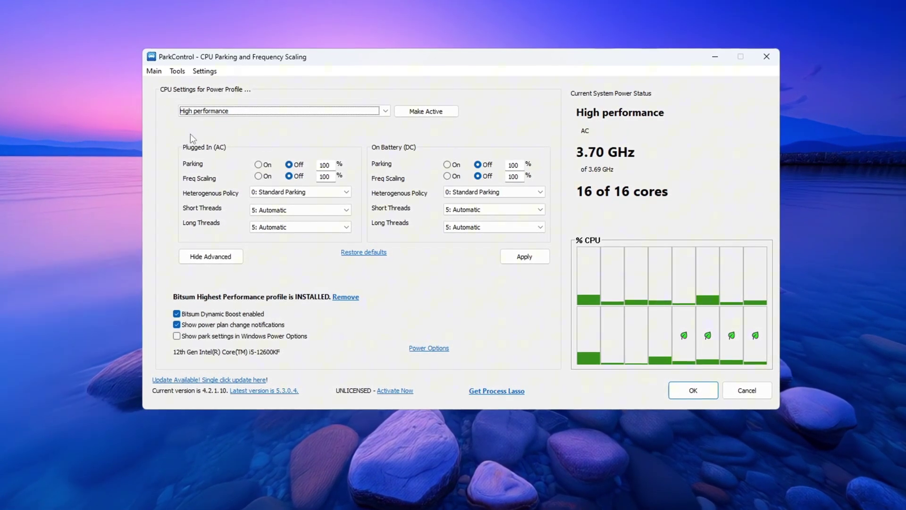
{"action": "left_click", "coordinate": [380, 111]}
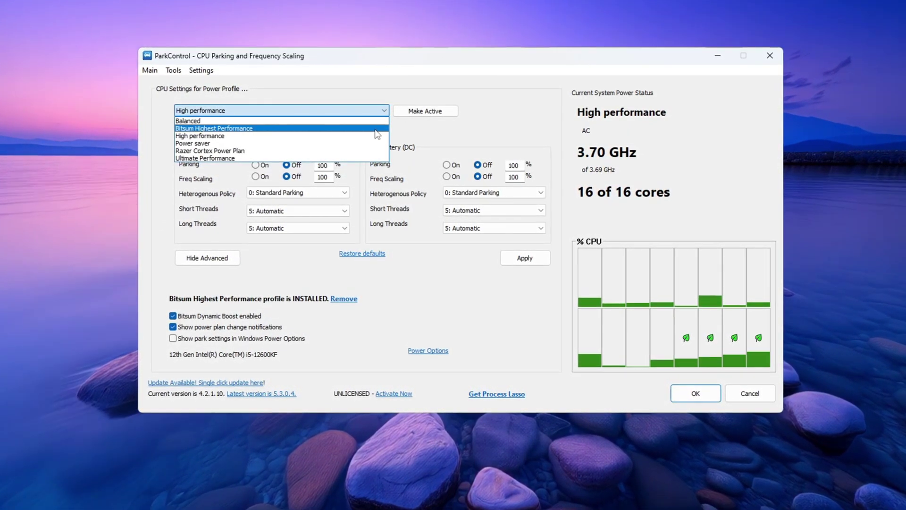
{"action": "left_click", "coordinate": [376, 128]}
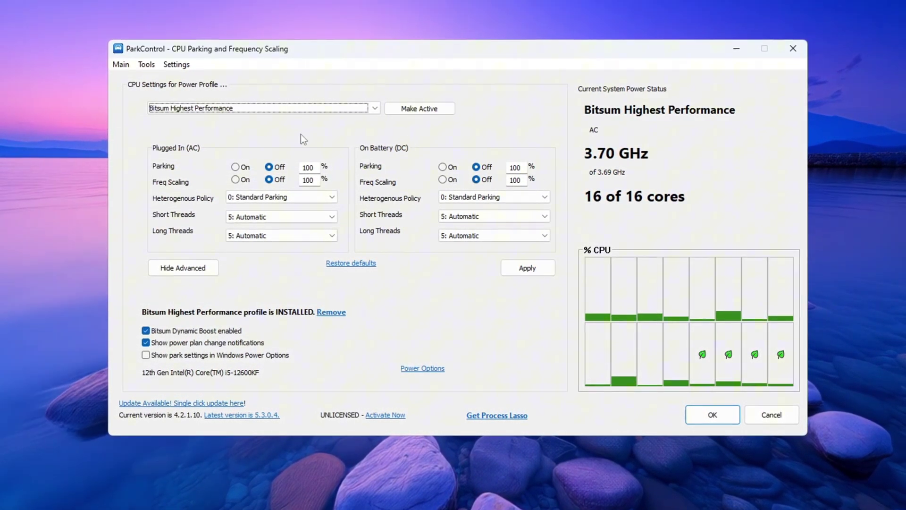
Step: Leave Bitsum Dynamic Boost enabled and bring up the Windows Power Options
{"action": "left_click", "coordinate": [145, 331]}
{"action": "left_click", "coordinate": [141, 333]}
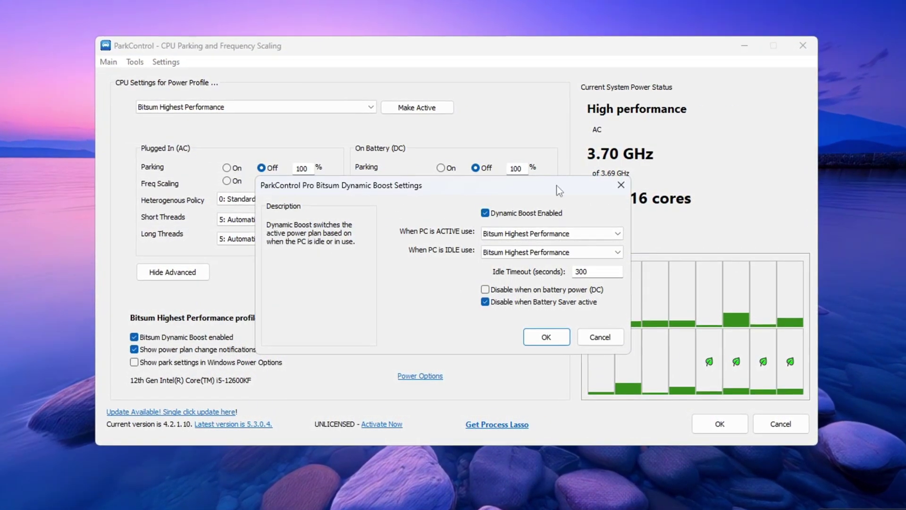
{"action": "key", "text": "Return"}
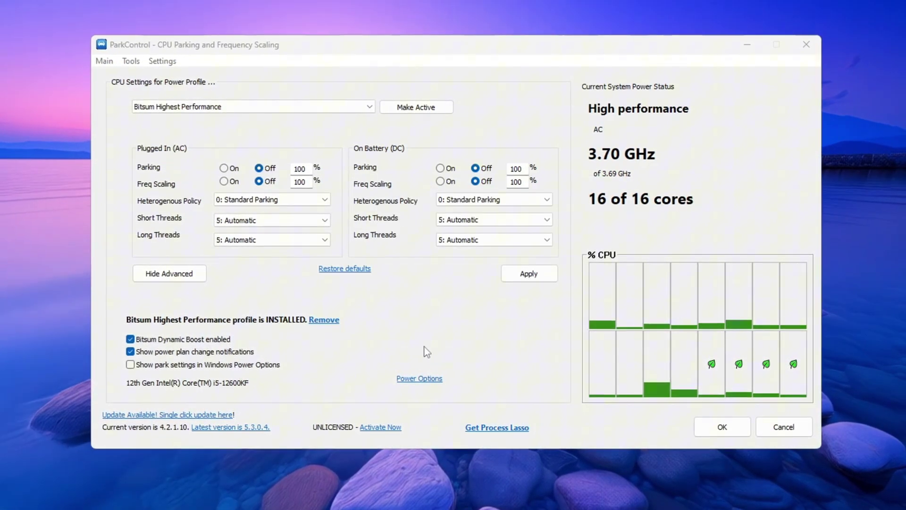
{"action": "left_click", "coordinate": [430, 380]}
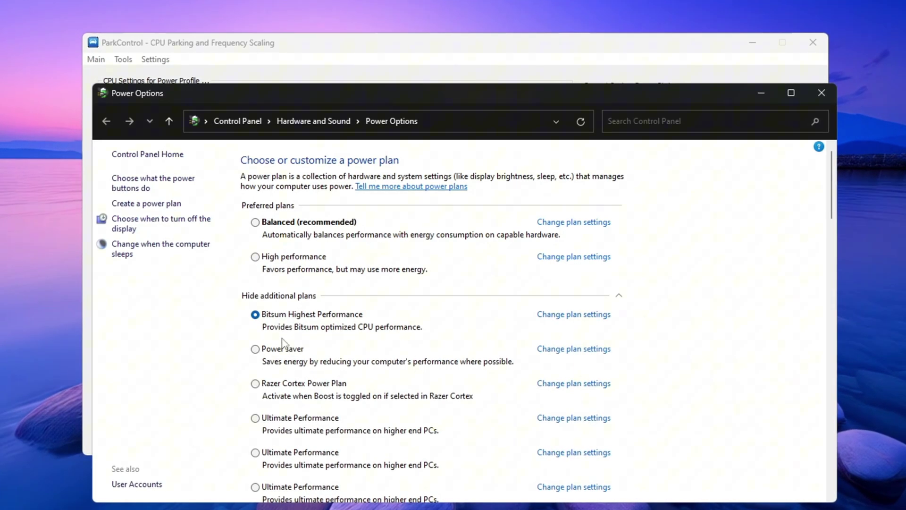
Step: Close Power Options and apply the Bitsum Highest Performance profile in ParkControl
{"action": "left_click", "coordinate": [831, 96]}
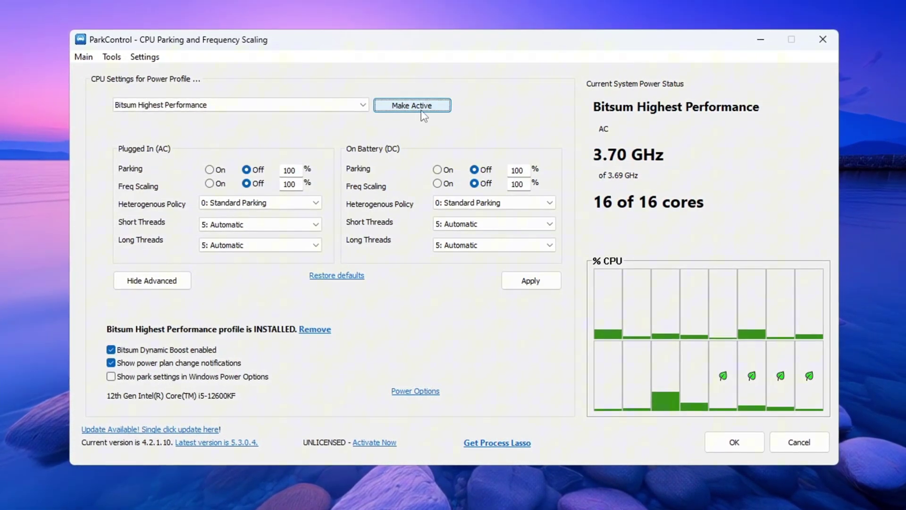
{"action": "left_click", "coordinate": [530, 281]}
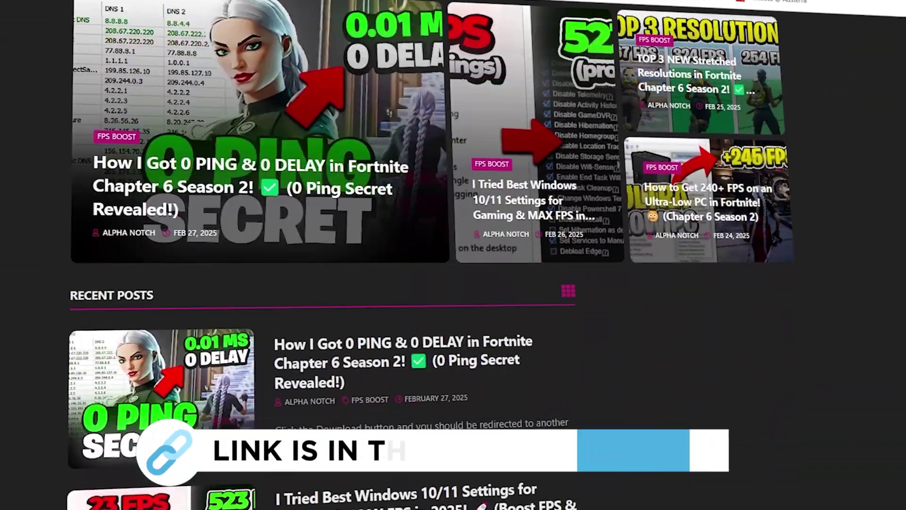
{"action": "scroll", "coordinate": [321, 283], "scroll_direction": "down", "scroll_amount": 8}
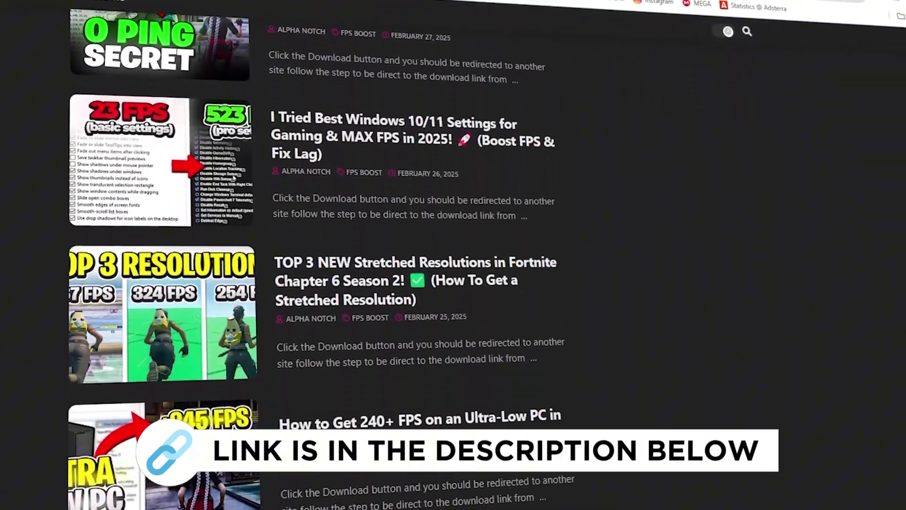
{"action": "scroll", "coordinate": [321, 283], "scroll_direction": "down", "scroll_amount": 10}
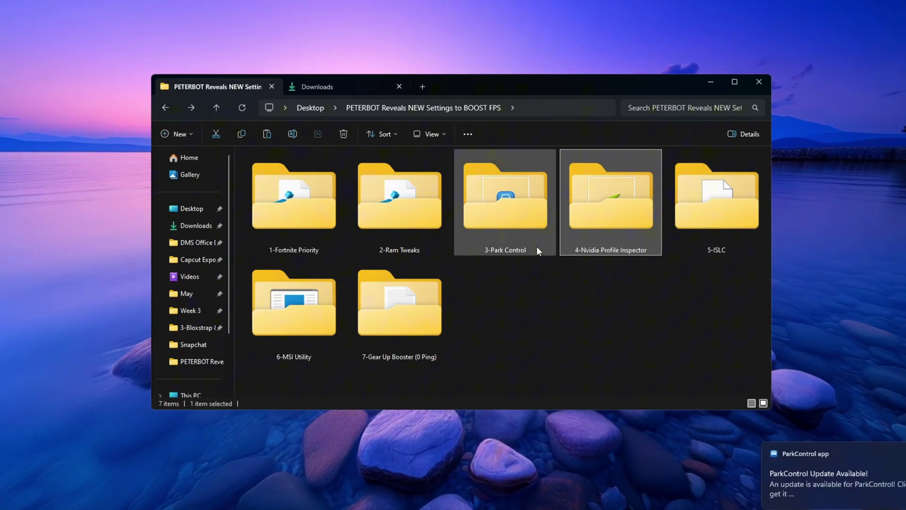
Step: Launch nvidiaProfileInspector.exe from 4-Nvidia Profile Inspector and search profiles for 'fort'
{"action": "double_click", "coordinate": [618, 223]}
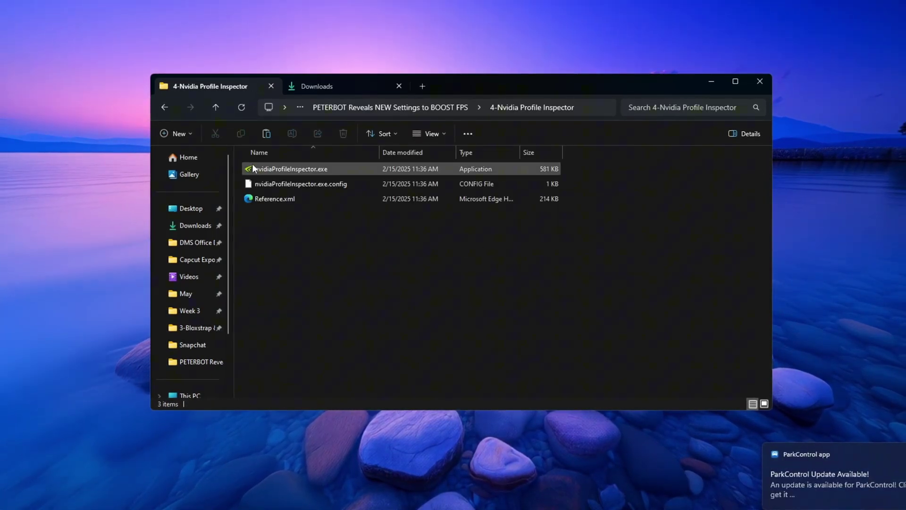
{"action": "left_click", "coordinate": [269, 169]}
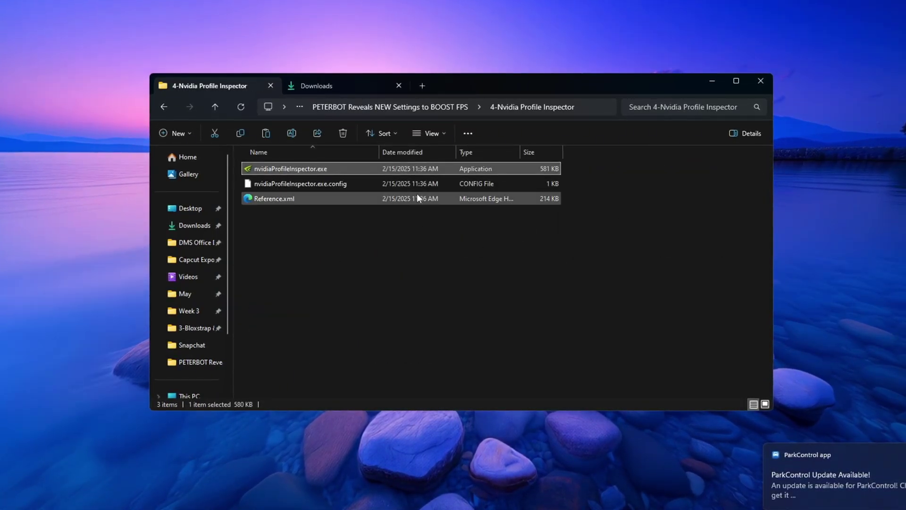
{"action": "double_click", "coordinate": [341, 168]}
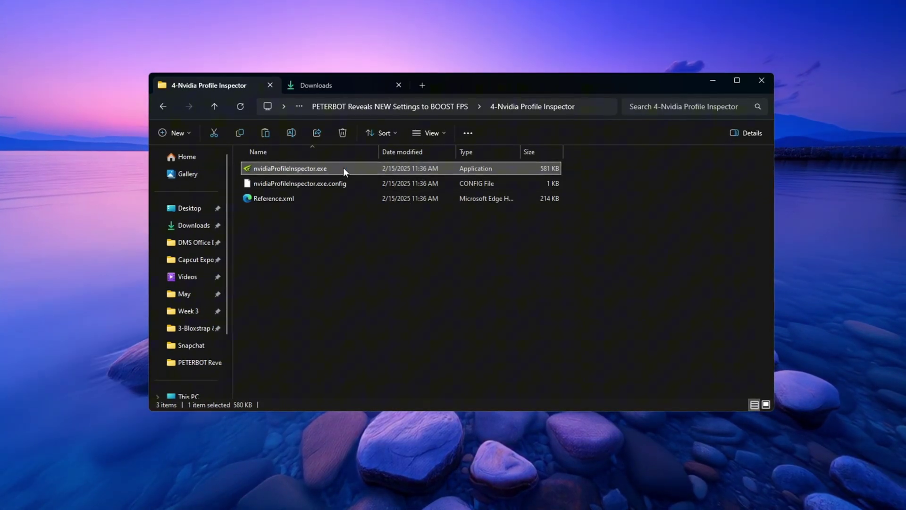
{"action": "type", "text": "fort"}
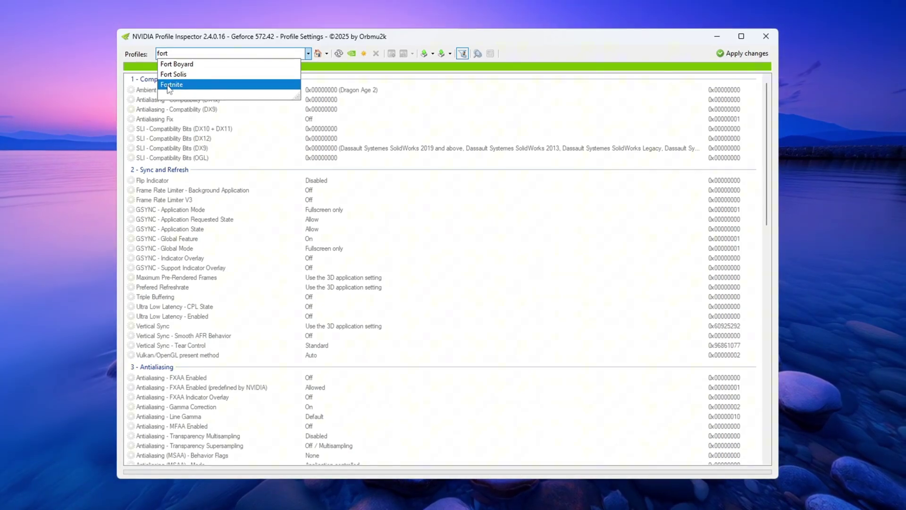
Step: Load the Fortnite profile in NVIDIA Profile Inspector, leaving the import options unused
{"action": "left_click", "coordinate": [169, 86]}
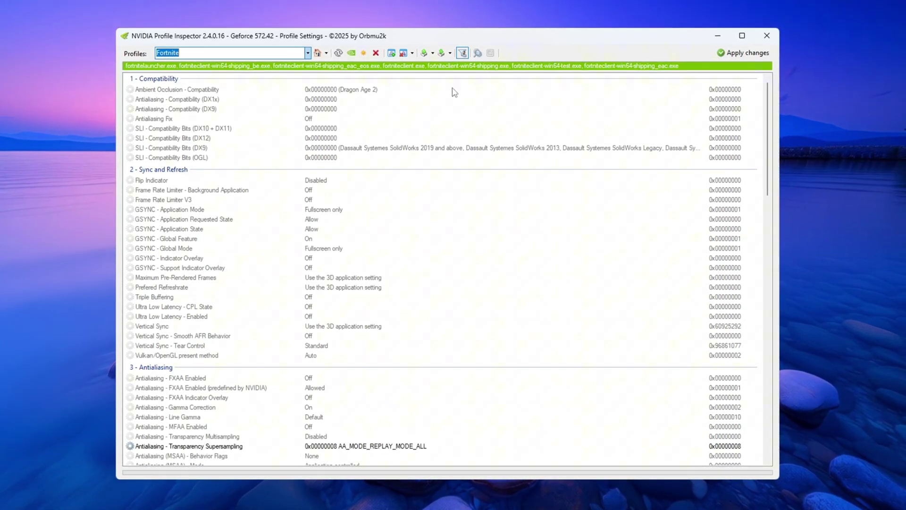
{"action": "left_click", "coordinate": [442, 53]}
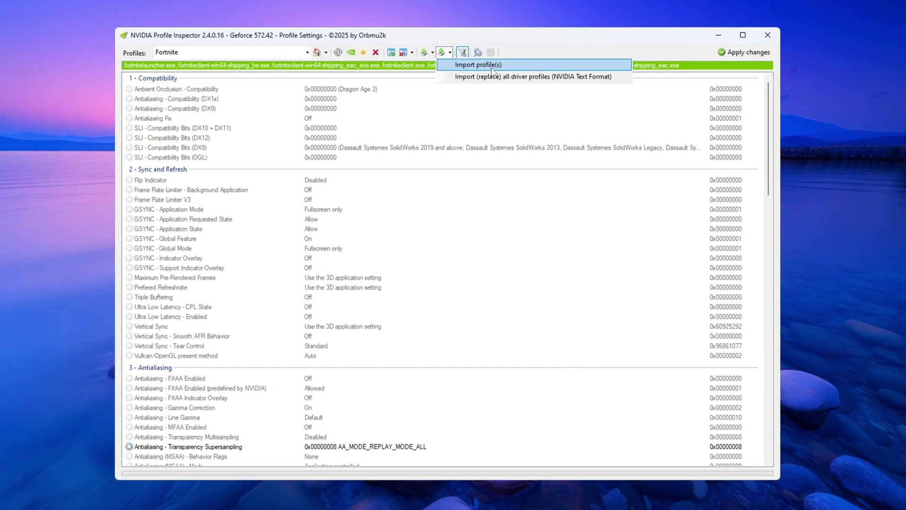
{"action": "left_click", "coordinate": [477, 66]}
Step: Review the antialiasing rows, including FXAA Enabled and Transparency Supersampling
{"action": "scroll", "coordinate": [366, 90], "scroll_direction": "down", "scroll_amount": 7}
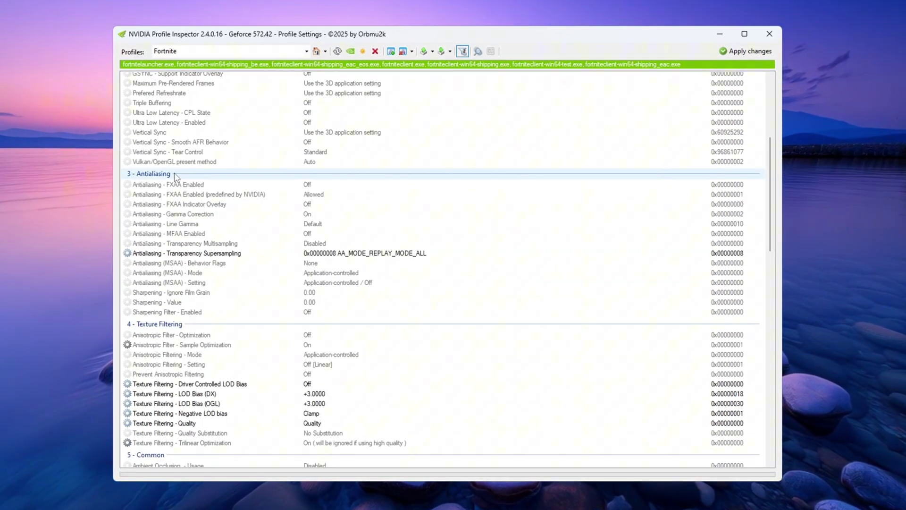
{"action": "left_click", "coordinate": [159, 183]}
{"action": "scroll", "coordinate": [152, 177], "scroll_direction": "down", "scroll_amount": 1}
{"action": "left_click", "coordinate": [161, 226]}
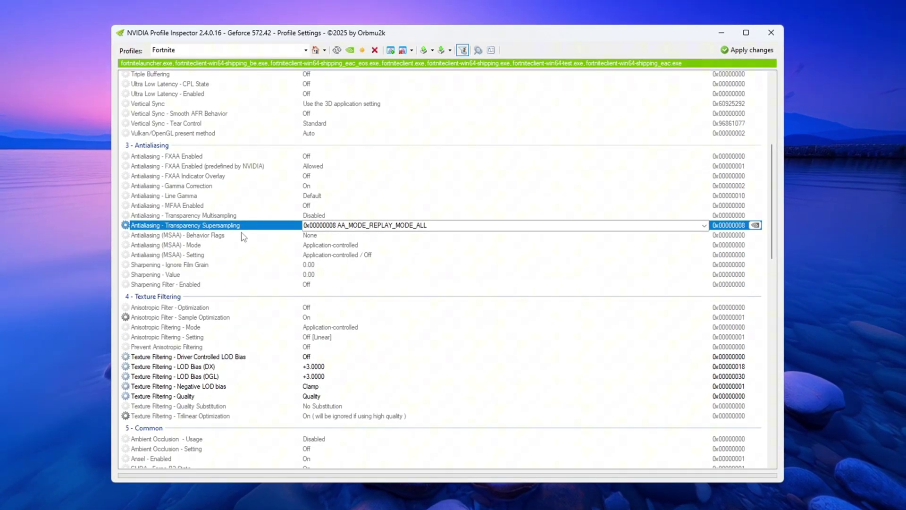
{"action": "scroll", "coordinate": [243, 236], "scroll_direction": "down", "scroll_amount": 2}
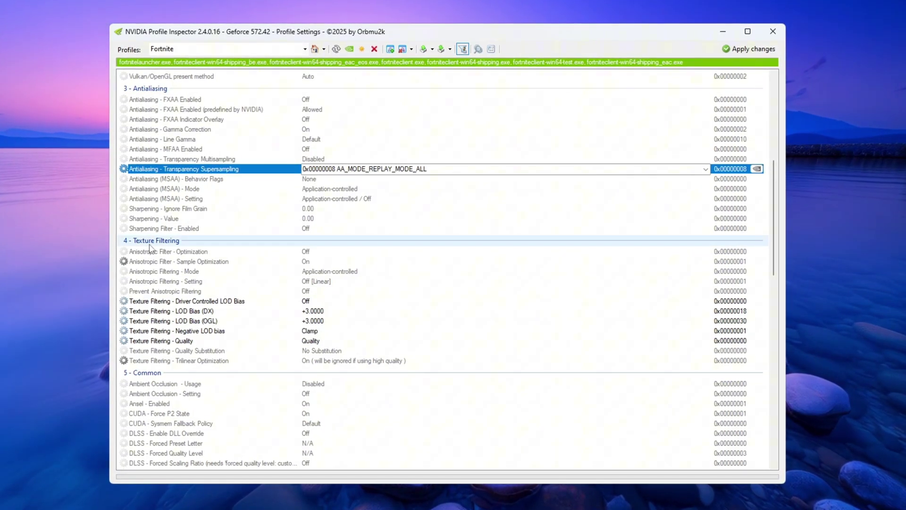
Step: Check the LOD bias rows and set Texture Filtering - Quality to High quality
{"action": "scroll", "coordinate": [150, 247], "scroll_direction": "down", "scroll_amount": 4}
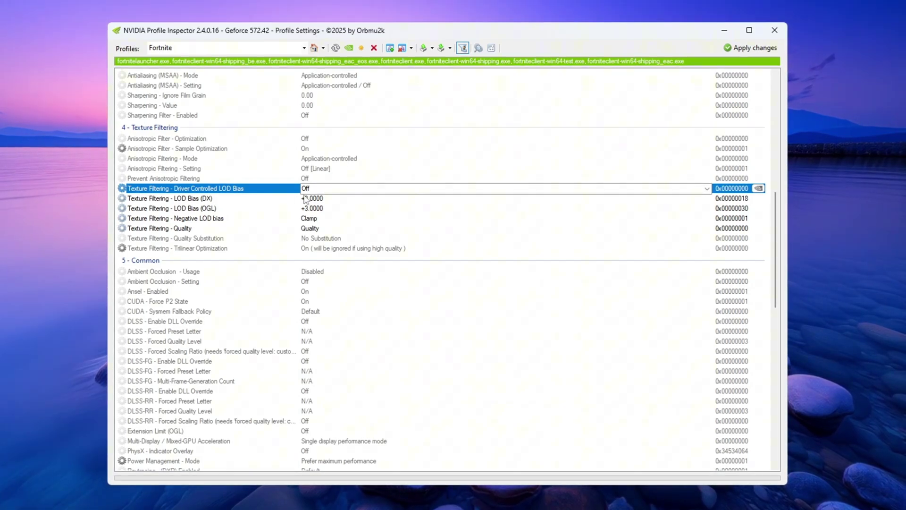
{"action": "left_click", "coordinate": [137, 200]}
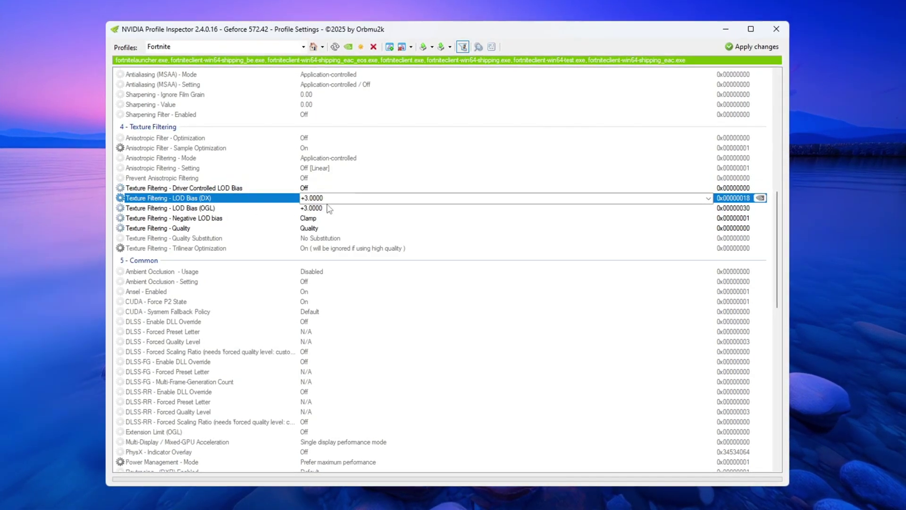
{"action": "left_click", "coordinate": [156, 209]}
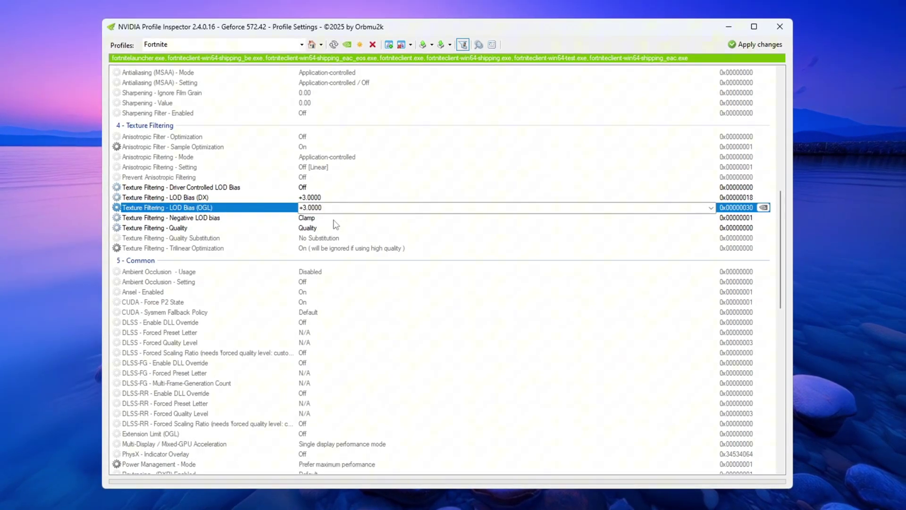
{"action": "left_click", "coordinate": [120, 219]}
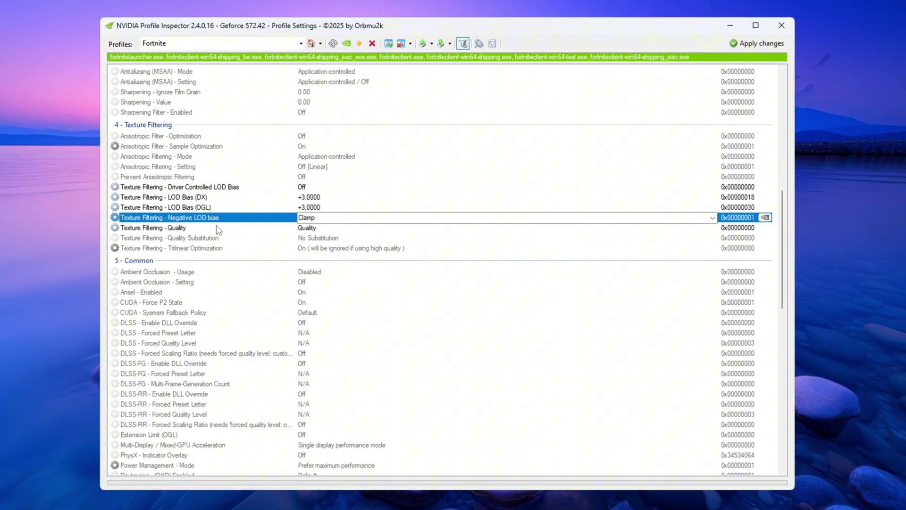
{"action": "left_click", "coordinate": [152, 228]}
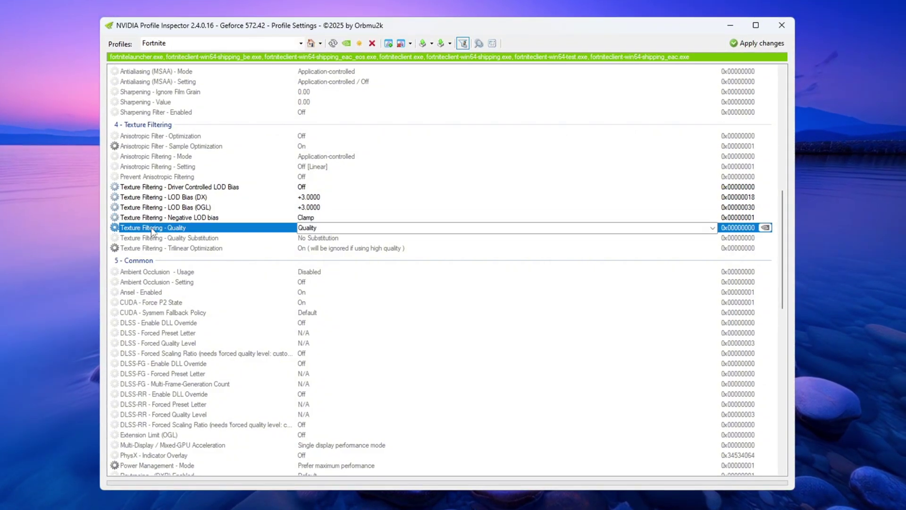
{"action": "left_click", "coordinate": [712, 228]}
{"action": "left_click", "coordinate": [375, 259]}
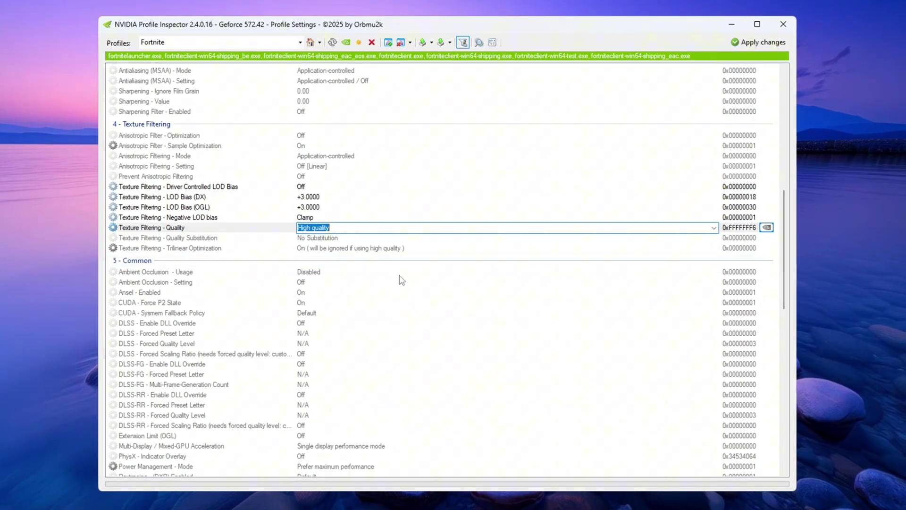
Step: Set Power Management - Mode to Optimal performance
{"action": "scroll", "coordinate": [373, 283], "scroll_direction": "down", "scroll_amount": 4}
{"action": "left_click", "coordinate": [277, 351]}
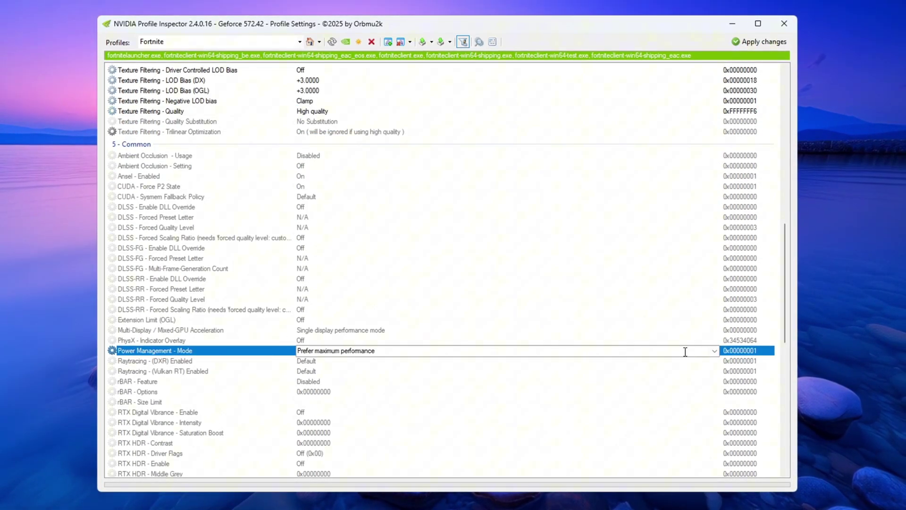
{"action": "left_click", "coordinate": [715, 352]}
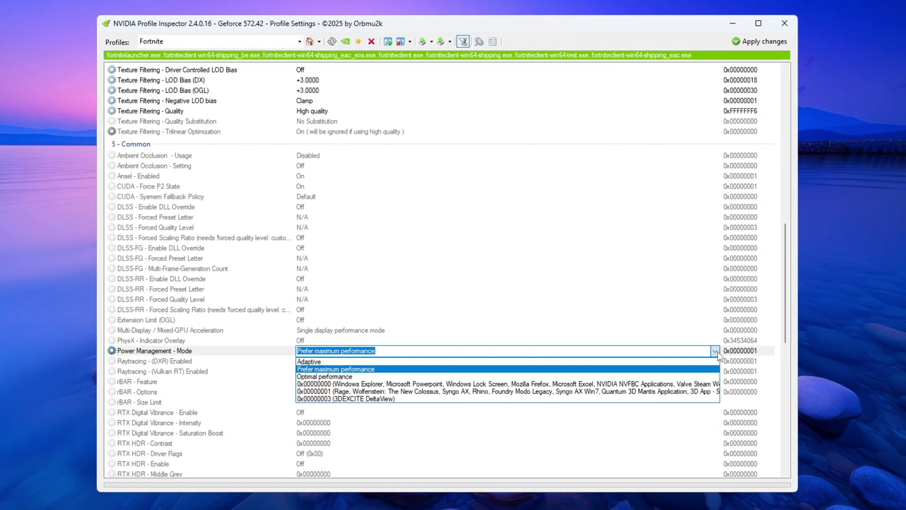
{"action": "left_click", "coordinate": [688, 376]}
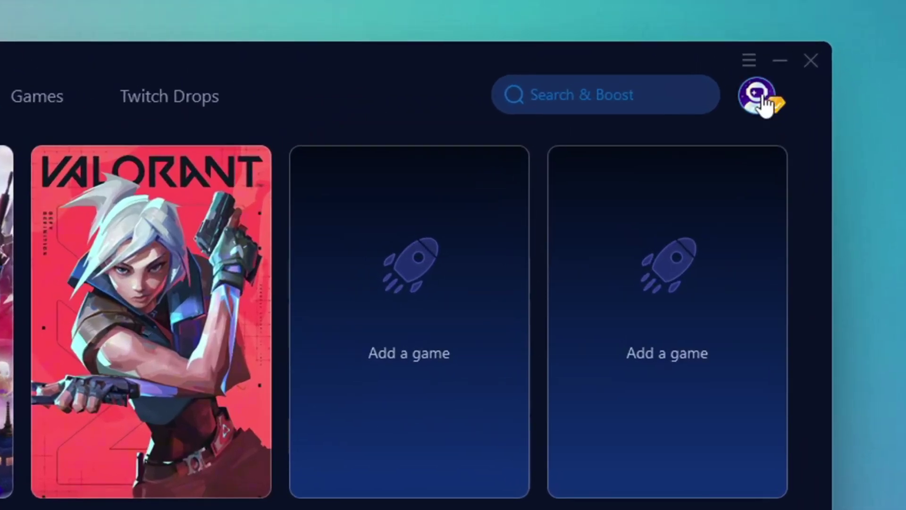
Step: View the GearUP Booster account profile and membership details
{"action": "left_click", "coordinate": [763, 99]}
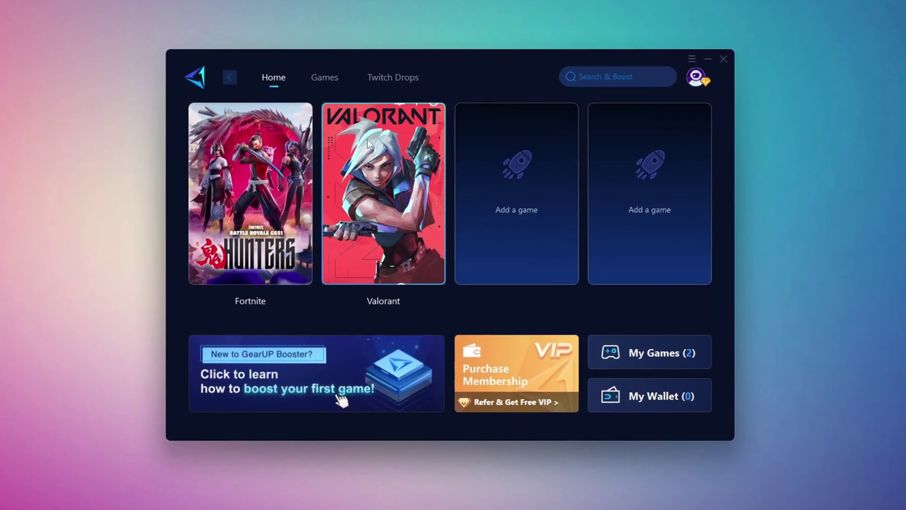
{"action": "left_click", "coordinate": [336, 78]}
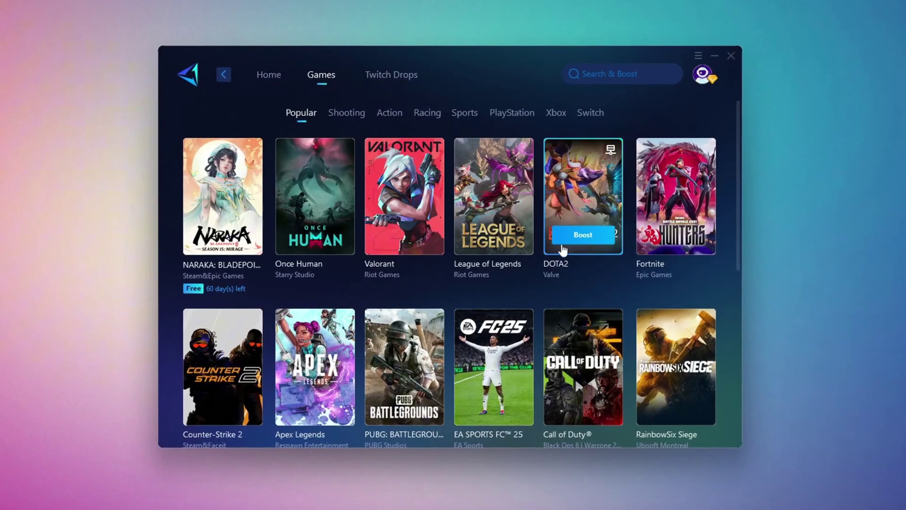
{"action": "scroll", "coordinate": [493, 241], "scroll_direction": "down", "scroll_amount": 6}
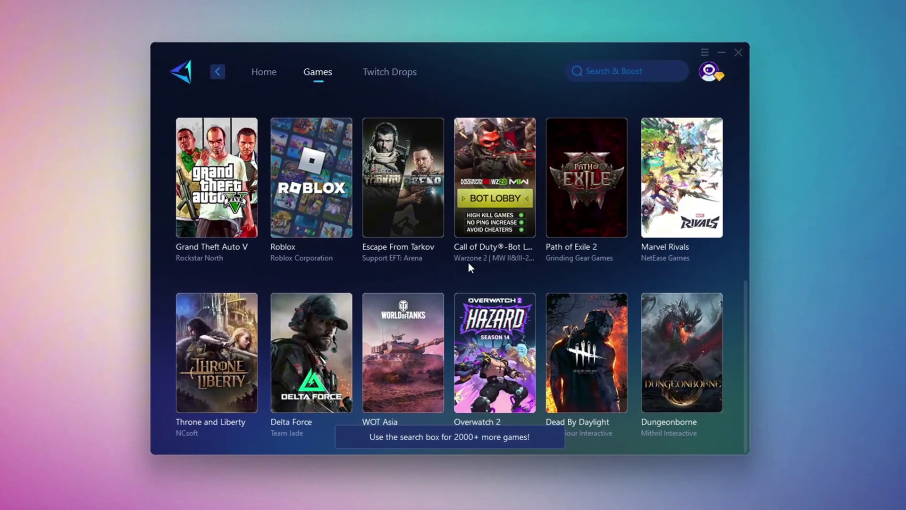
{"action": "mouse_move", "coordinate": [387, 191]}
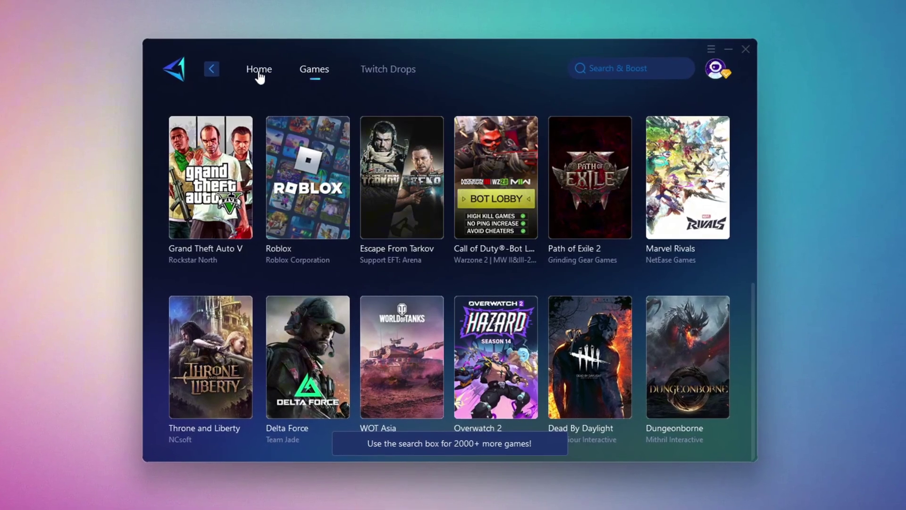
{"action": "left_click", "coordinate": [260, 71]}
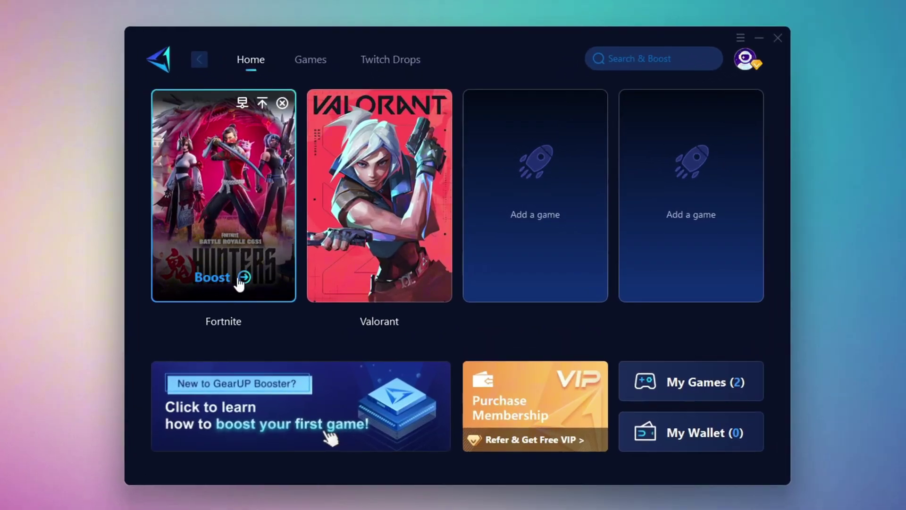
Step: Boost Fortnite and review the server regions, keeping Middle East with an auto node
{"action": "left_click", "coordinate": [216, 277]}
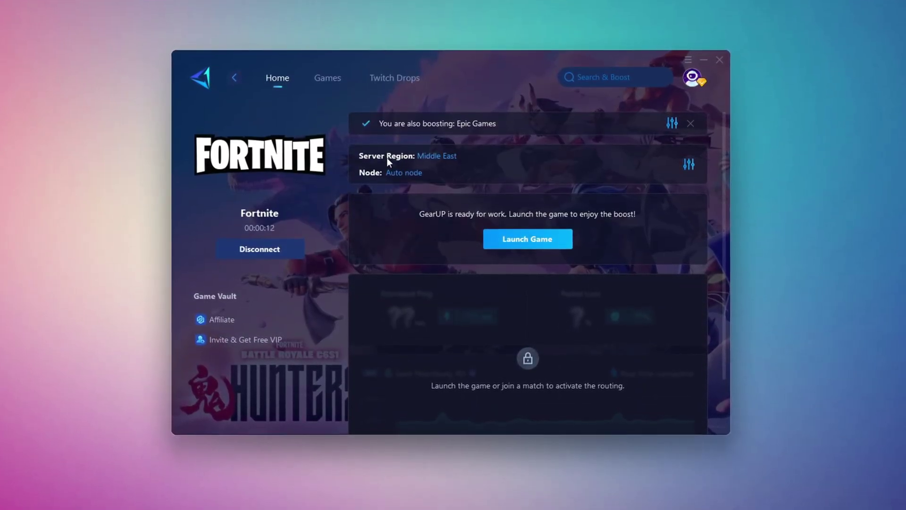
{"action": "left_click", "coordinate": [437, 156]}
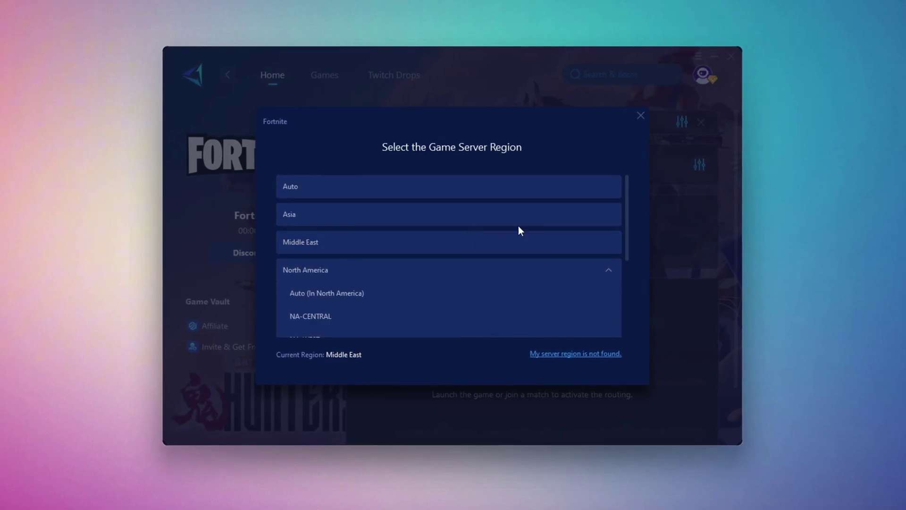
{"action": "left_click", "coordinate": [642, 116]}
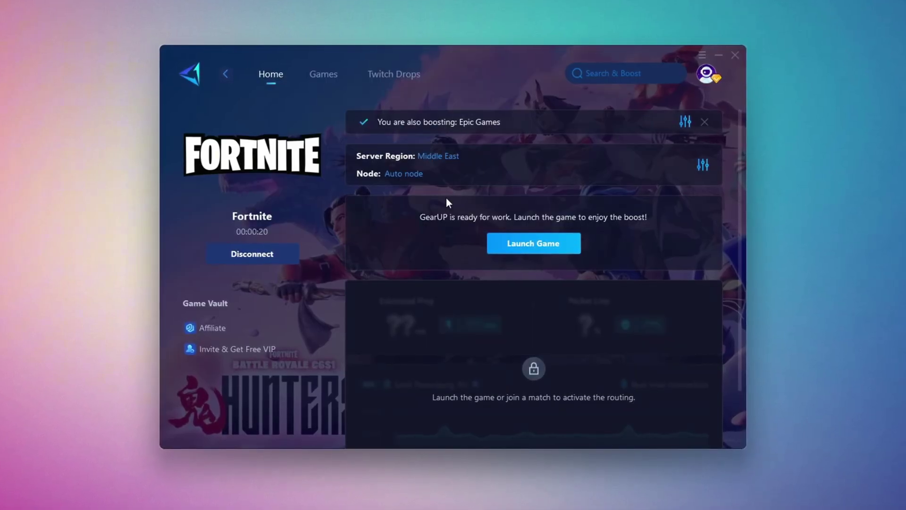
{"action": "left_click", "coordinate": [404, 174]}
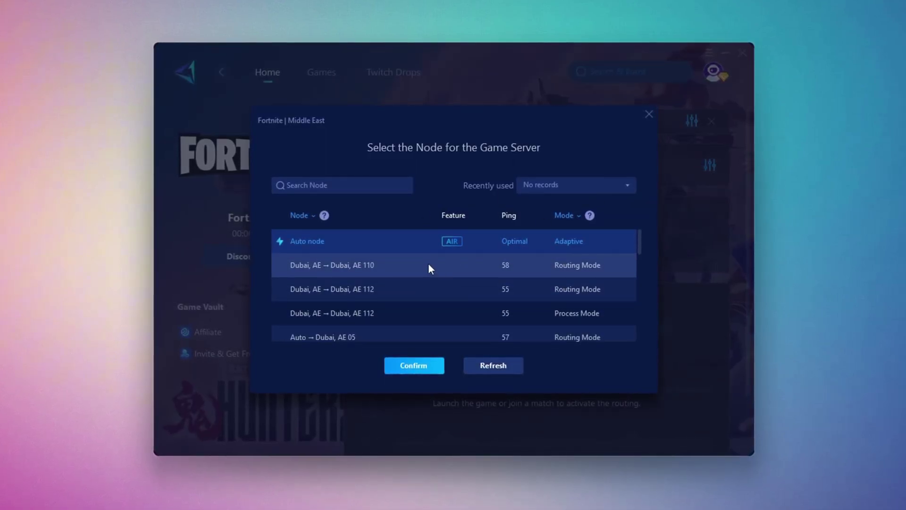
{"action": "scroll", "coordinate": [425, 283], "scroll_direction": "down", "scroll_amount": 1}
{"action": "scroll", "coordinate": [486, 273], "scroll_direction": "up", "scroll_amount": 1}
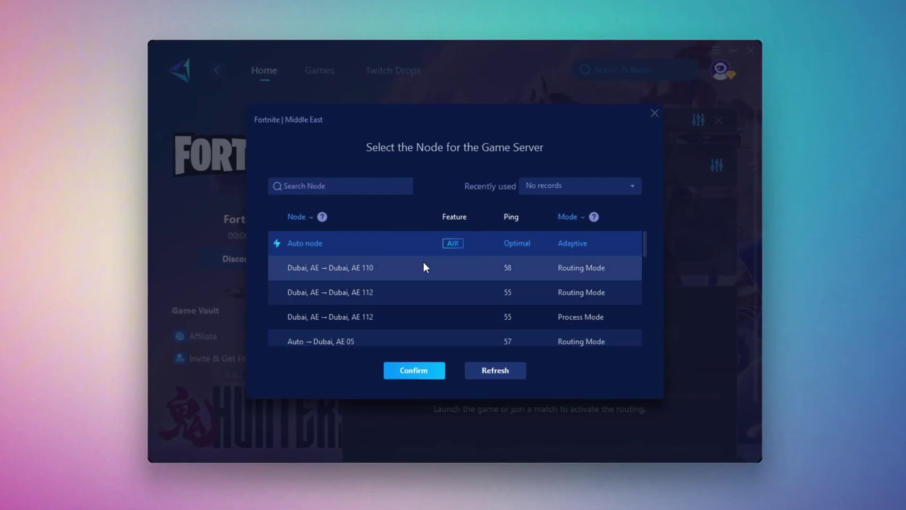
{"action": "left_click", "coordinate": [655, 114]}
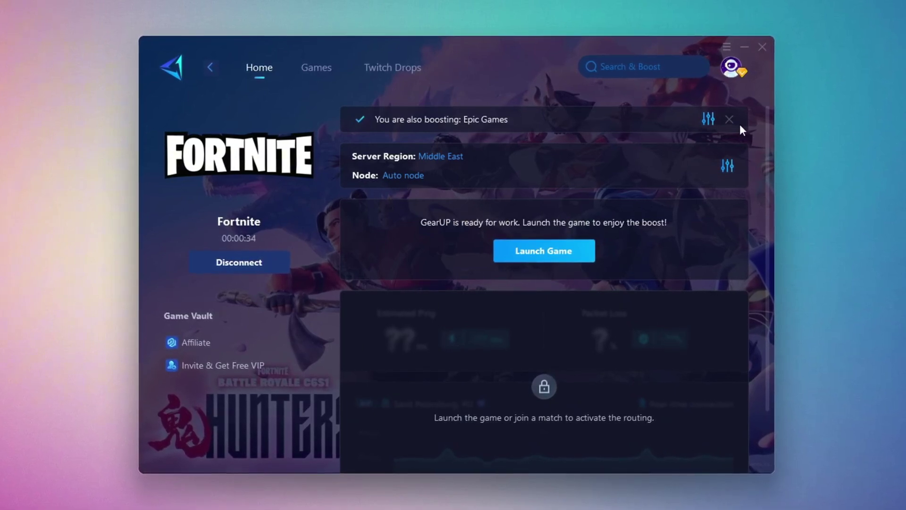
Step: Close GearUP Booster and play a brief Fortnite fight, building and firing the shotgun
{"action": "left_click", "coordinate": [763, 46]}
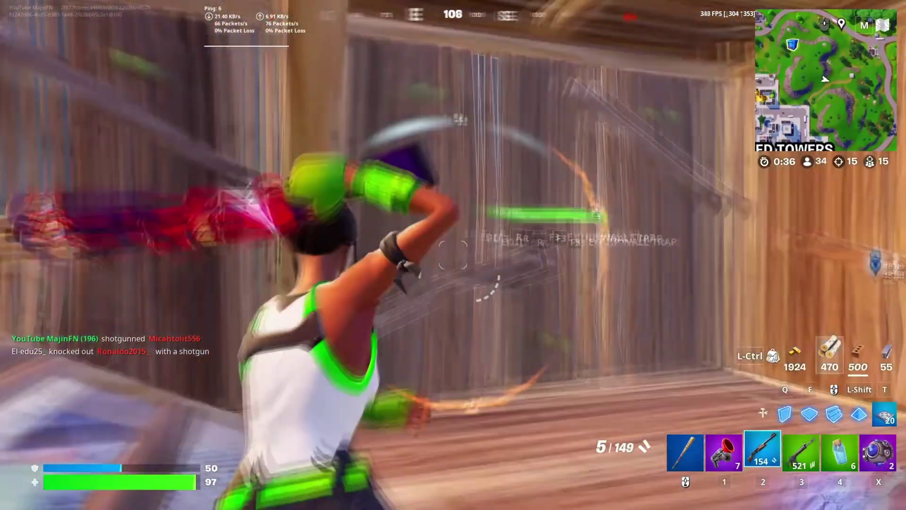
{"action": "key", "text": "2"}
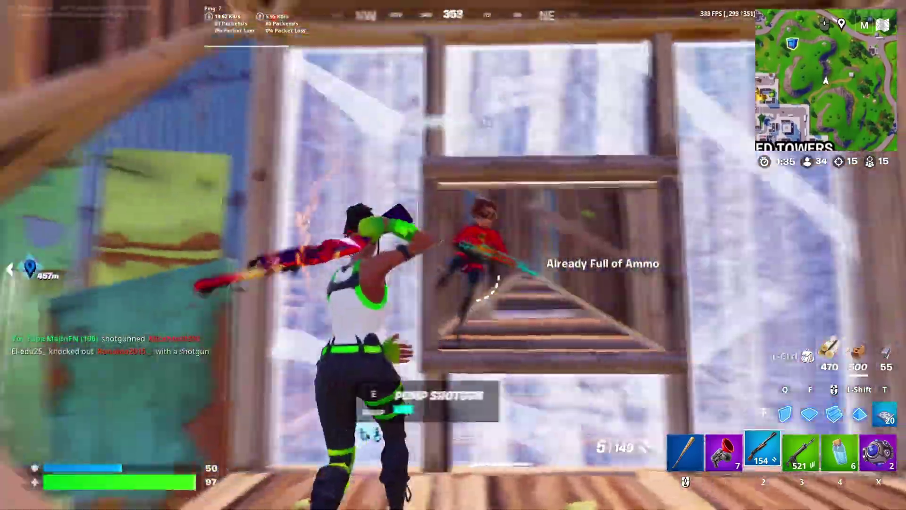
{"action": "key", "text": "q"}
{"action": "key", "text": "2"}
{"action": "left_click", "coordinate": [453, 255]}
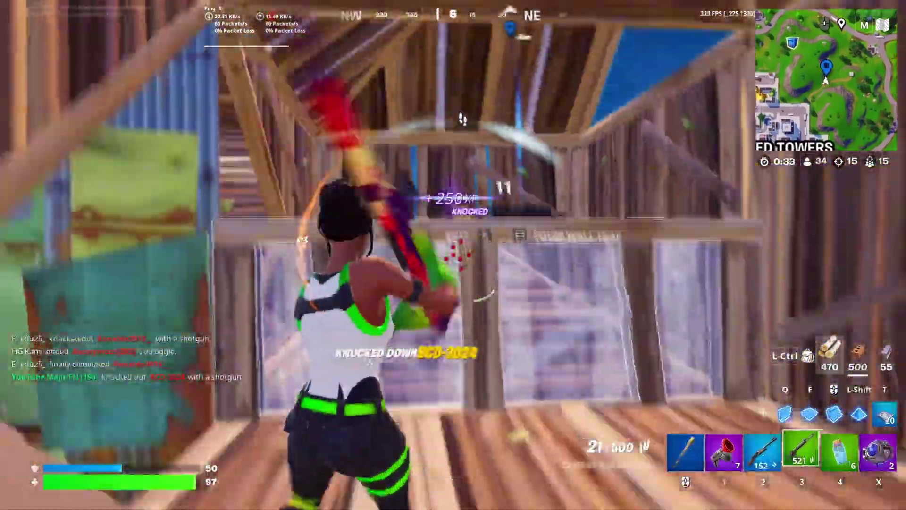
{"action": "key", "text": "3"}
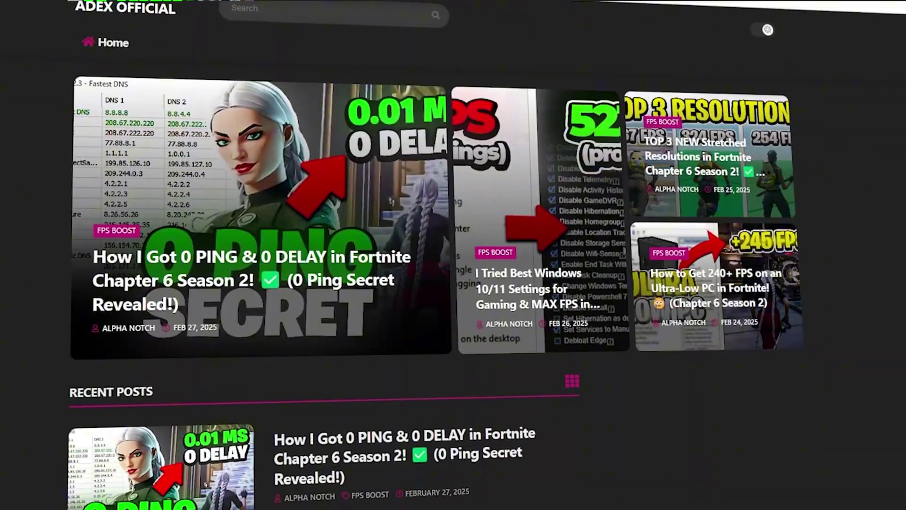
Step: Scroll through the ADEX blog's Recent Posts of Fortnite articles
{"action": "scroll", "coordinate": [424, 236], "scroll_direction": "down", "scroll_amount": 7}
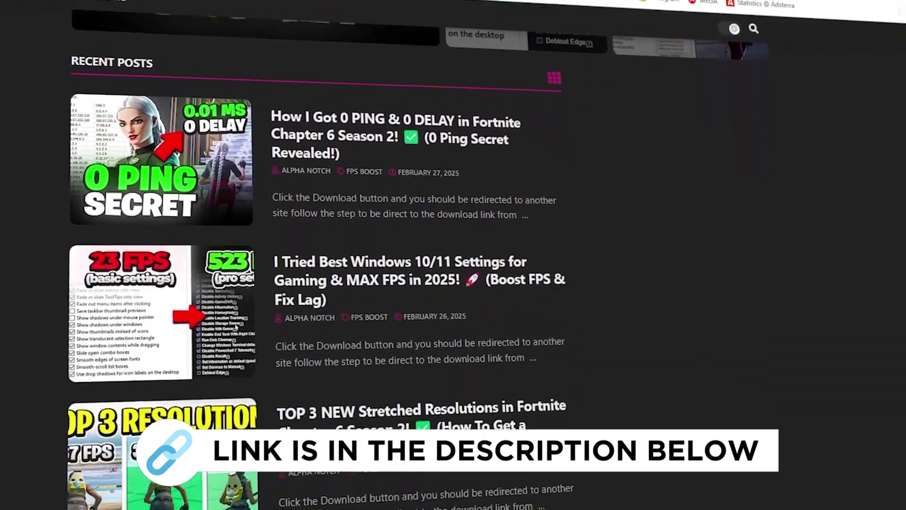
{"action": "scroll", "coordinate": [425, 236], "scroll_direction": "down", "scroll_amount": 8}
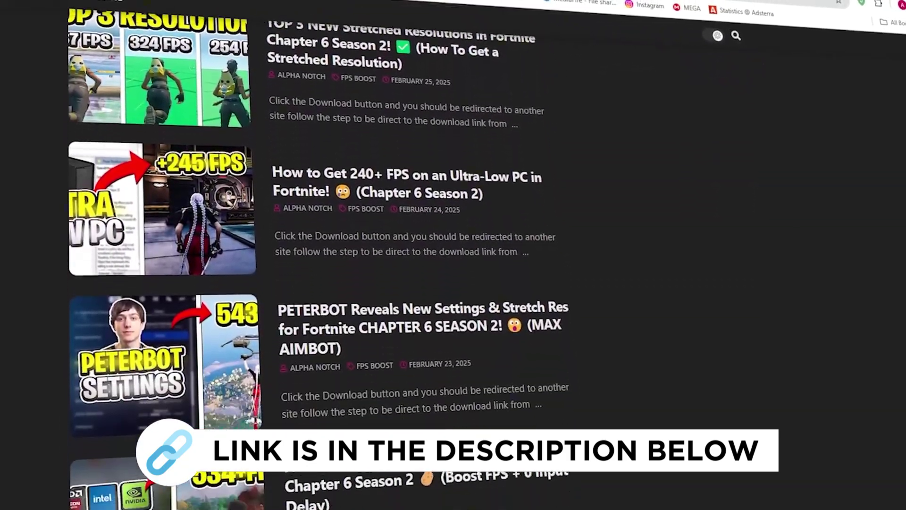
{"action": "scroll", "coordinate": [424, 236], "scroll_direction": "down", "scroll_amount": 3}
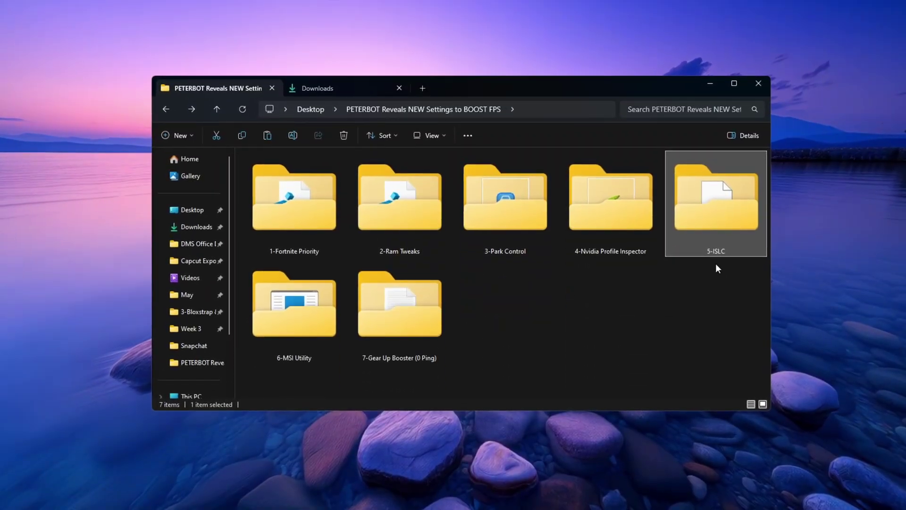
Step: Launch ISLC from 5-ISLC and set purge triggers: 1024 MB list size, 16000 MB free memory
{"action": "double_click", "coordinate": [699, 220]}
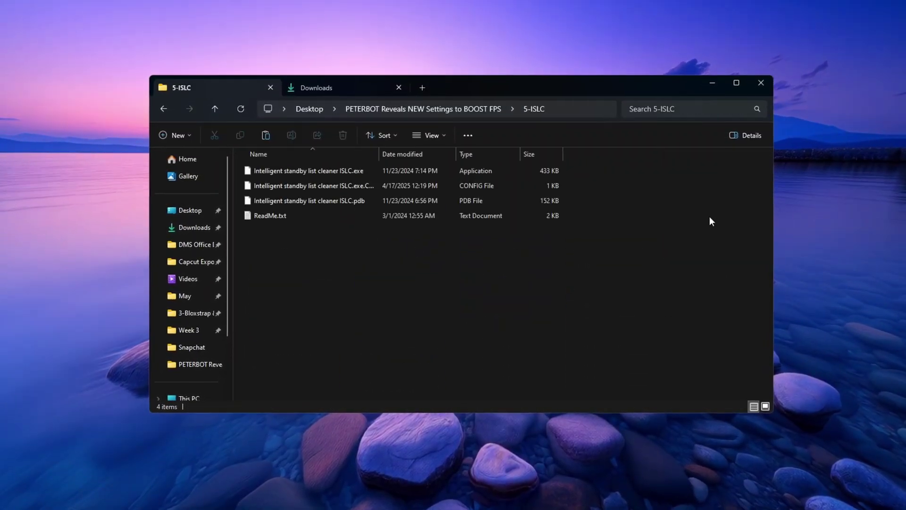
{"action": "double_click", "coordinate": [325, 170]}
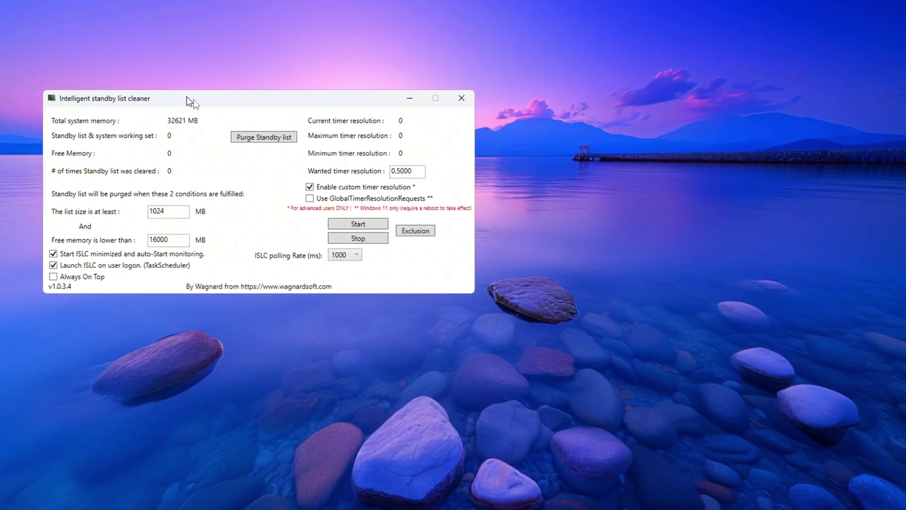
{"action": "left_click_drag", "start_coordinate": [200, 101], "coordinate": [373, 106]}
{"action": "left_click", "coordinate": [576, 249]}
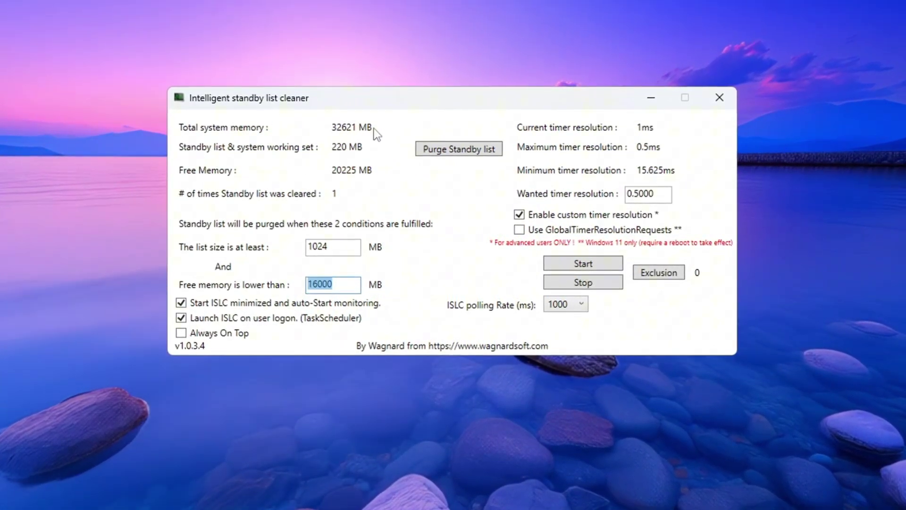
{"action": "left_click", "coordinate": [345, 289]}
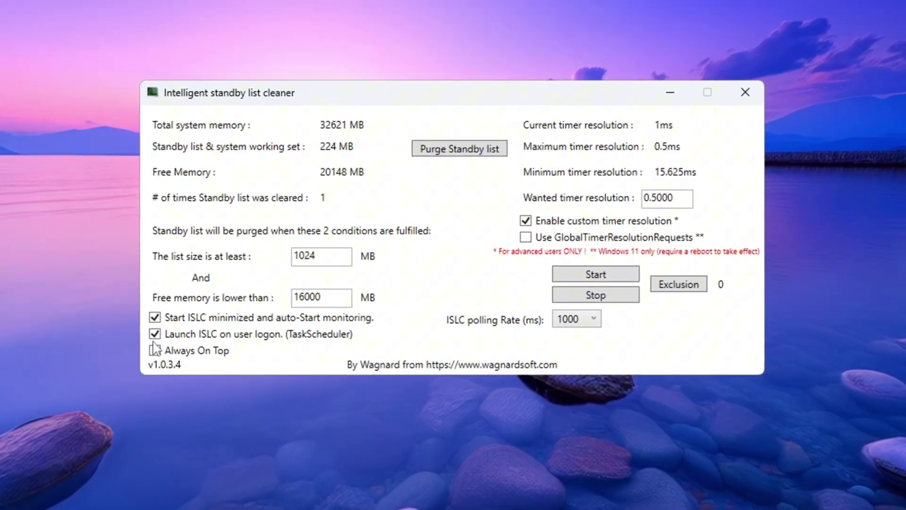
Step: Keep custom timer resolution enabled at 0.5000
{"action": "left_click", "coordinate": [525, 220]}
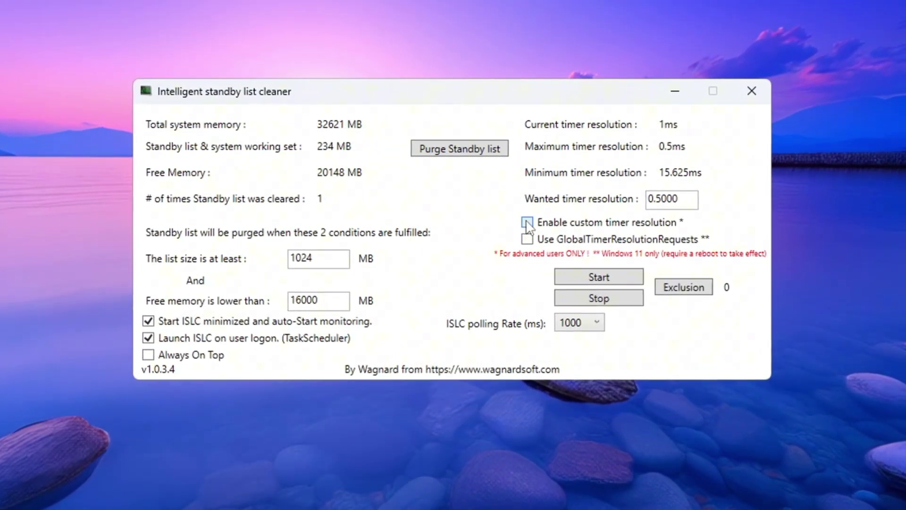
{"action": "left_click", "coordinate": [527, 223]}
{"action": "left_click_drag", "start_coordinate": [684, 201], "coordinate": [653, 212]}
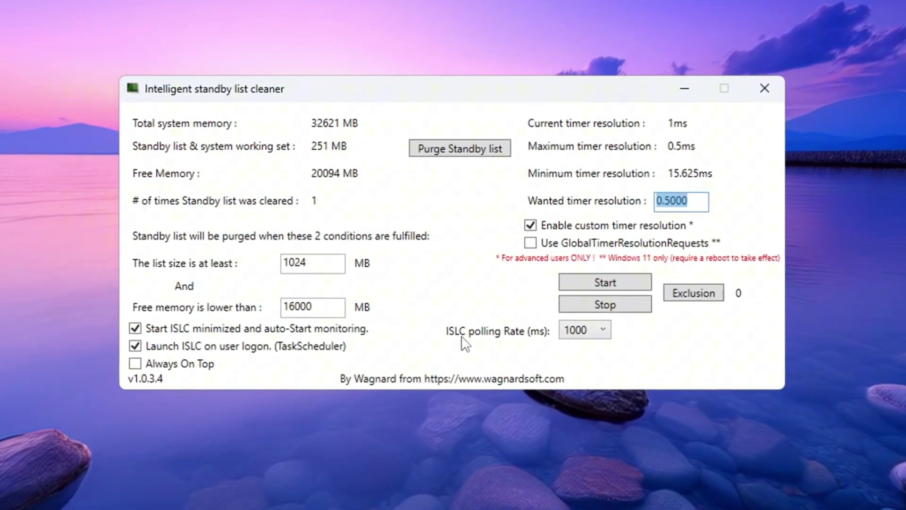
Step: Set the polling rate to 1000 ms, start monitoring, and purge the standby list
{"action": "left_click", "coordinate": [604, 332]}
{"action": "left_click", "coordinate": [612, 372]}
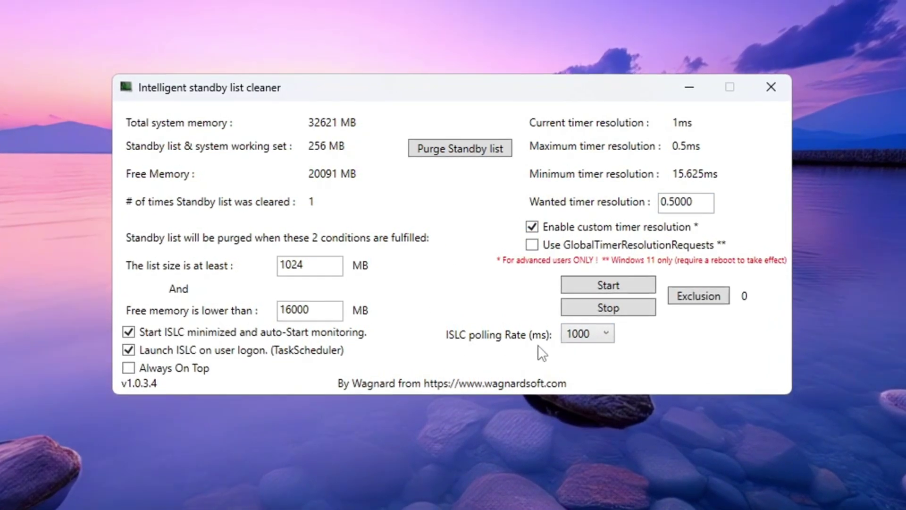
{"action": "left_click", "coordinate": [602, 339]}
{"action": "left_click", "coordinate": [585, 481]}
{"action": "left_click", "coordinate": [587, 335]}
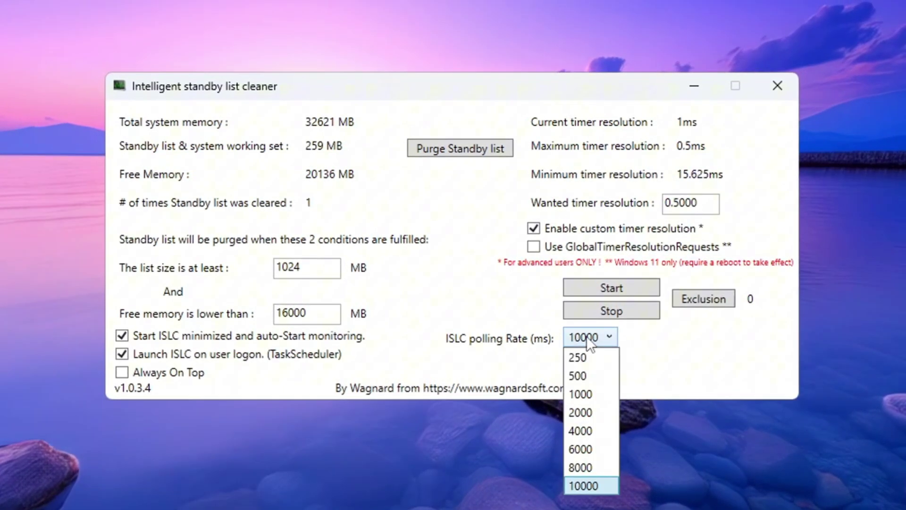
{"action": "left_click", "coordinate": [590, 397]}
{"action": "left_click", "coordinate": [621, 289]}
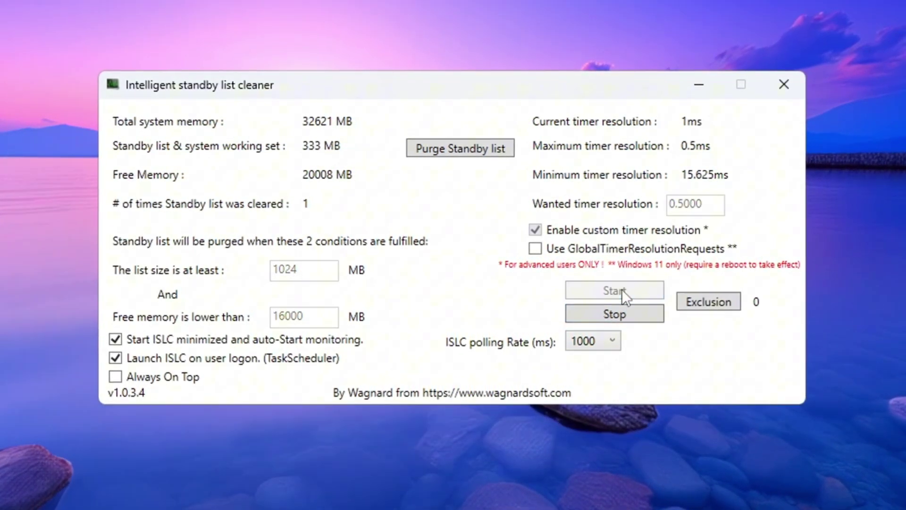
{"action": "left_click", "coordinate": [505, 152]}
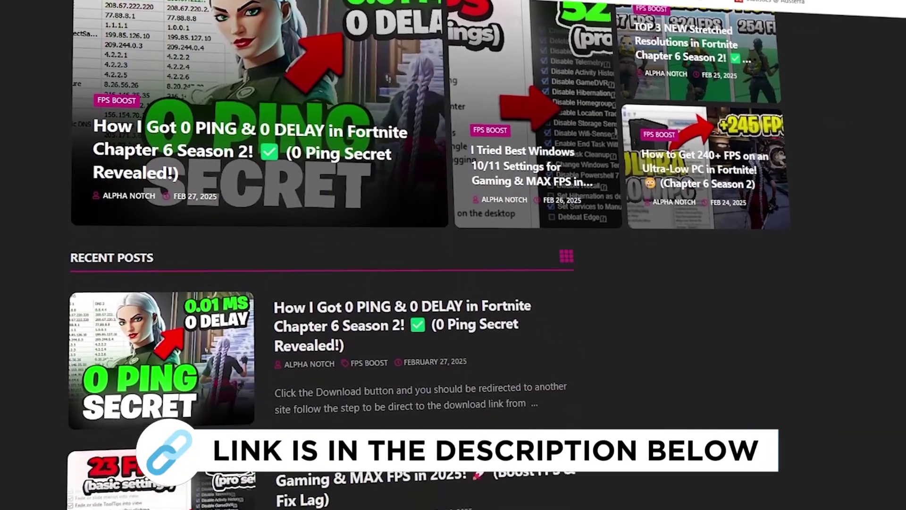
Step: Scroll down through the ADEX blog post
{"action": "scroll", "coordinate": [321, 255], "scroll_direction": "down", "scroll_amount": 8}
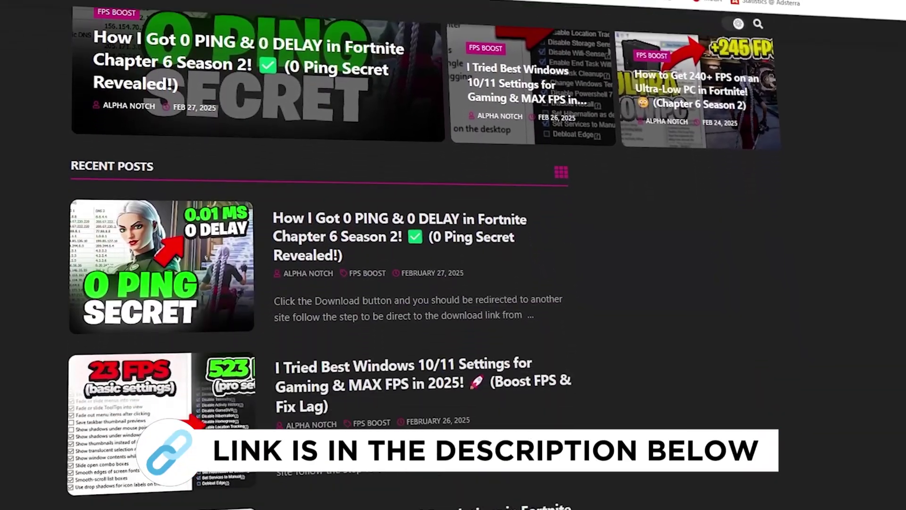
{"action": "scroll", "coordinate": [321, 254], "scroll_direction": "down", "scroll_amount": 10}
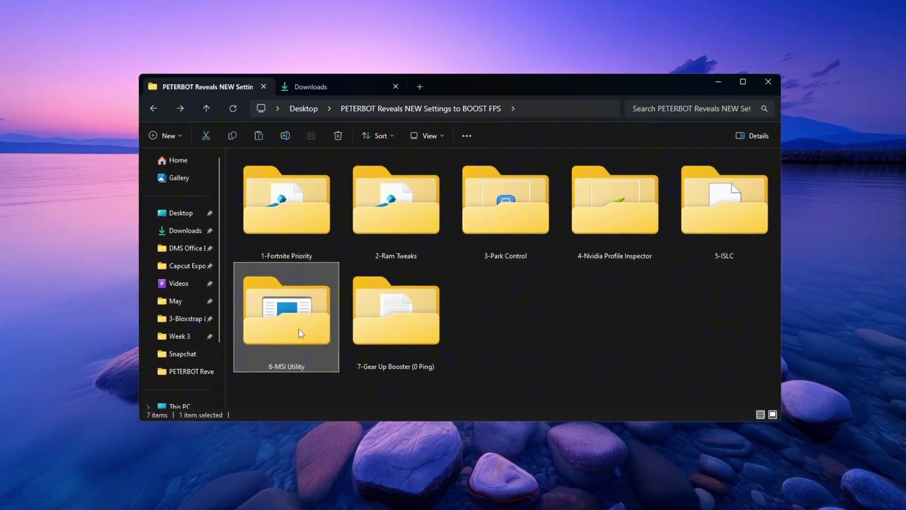
Step: Run MSI Mode Utility 3.0 as administrator and check GTX 1650 SUPER and PEG10 priority
{"action": "double_click", "coordinate": [300, 333]}
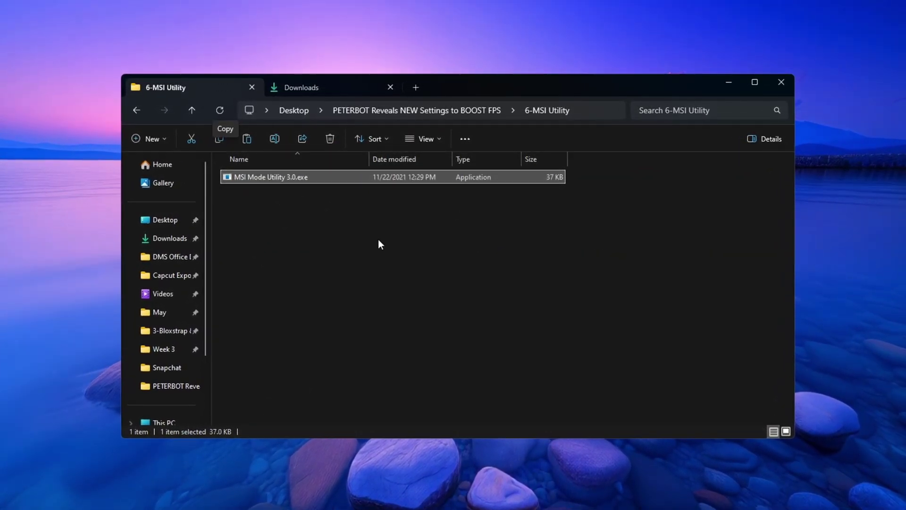
{"action": "right_click", "coordinate": [315, 177]}
{"action": "left_click", "coordinate": [383, 254]}
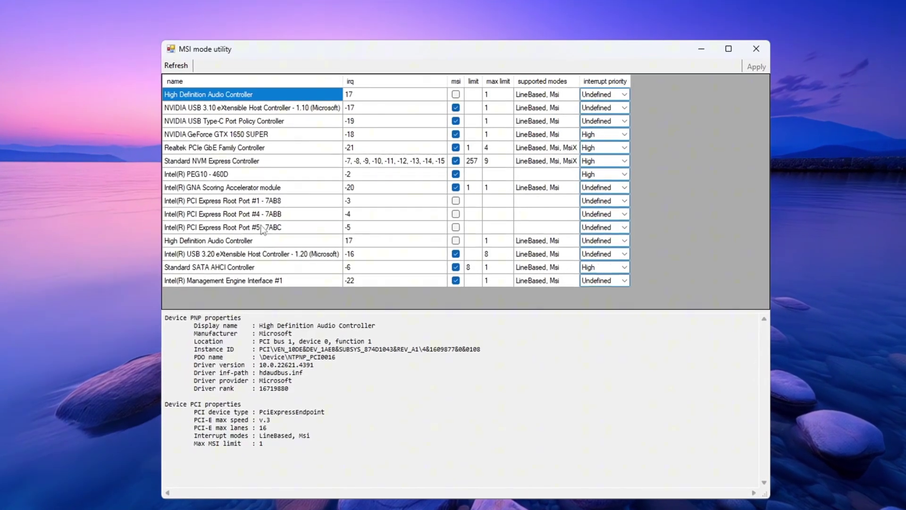
{"action": "left_click", "coordinate": [213, 136]}
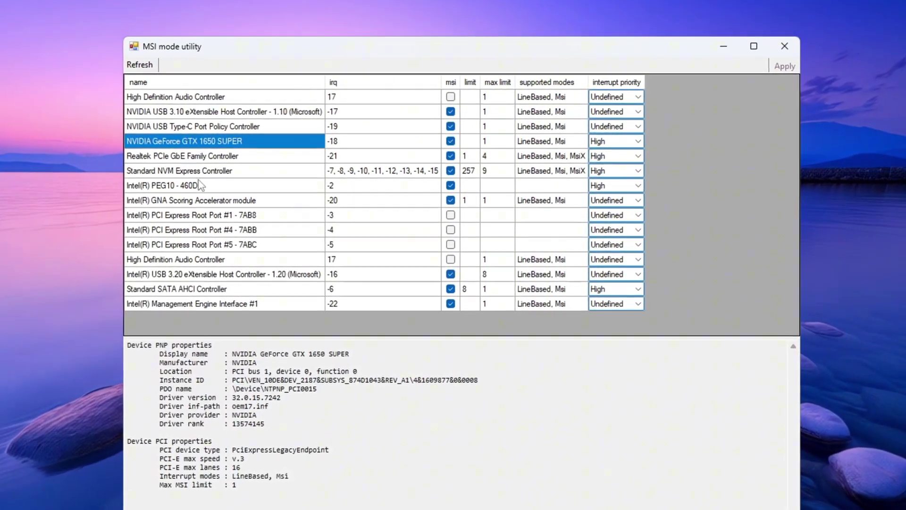
{"action": "left_click", "coordinate": [152, 185]}
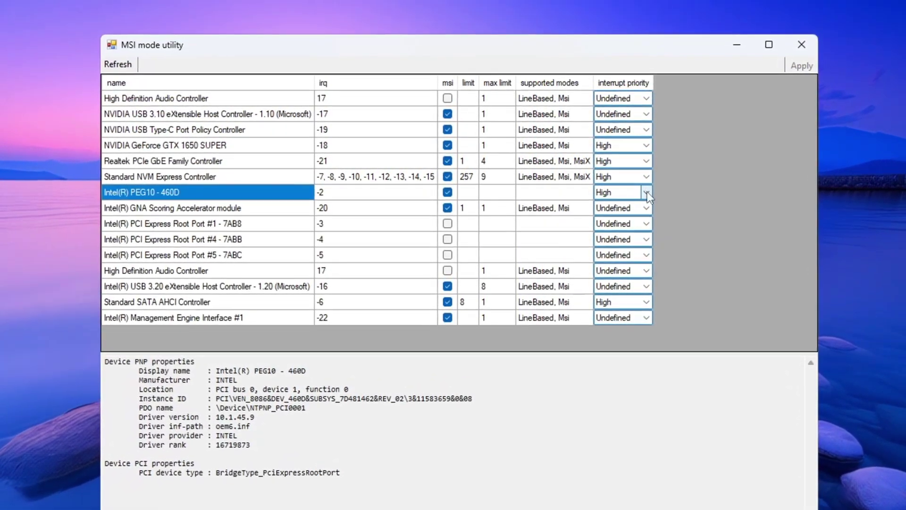
{"action": "left_click", "coordinate": [645, 191]}
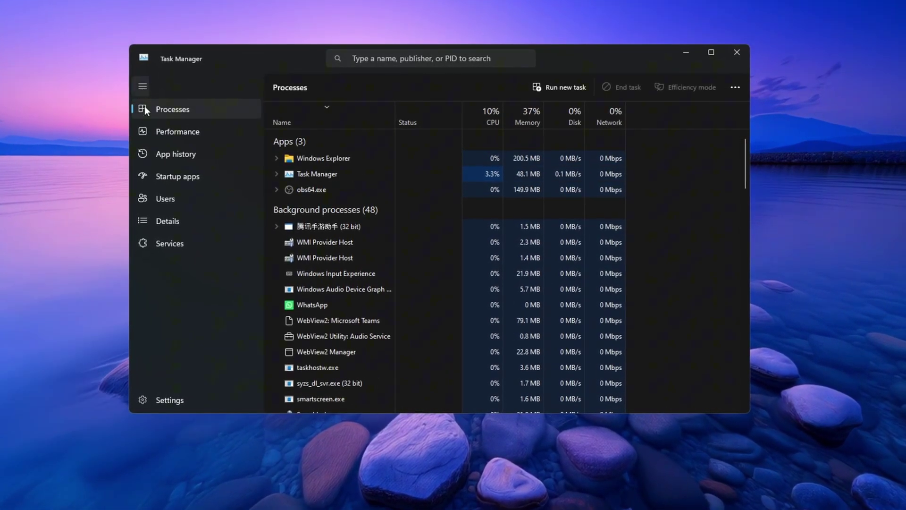
Step: Show the Startup apps list and inspect the Lively Wallpaper entry's options
{"action": "left_click", "coordinate": [226, 179]}
{"action": "scroll", "coordinate": [447, 178], "scroll_direction": "down", "scroll_amount": 2}
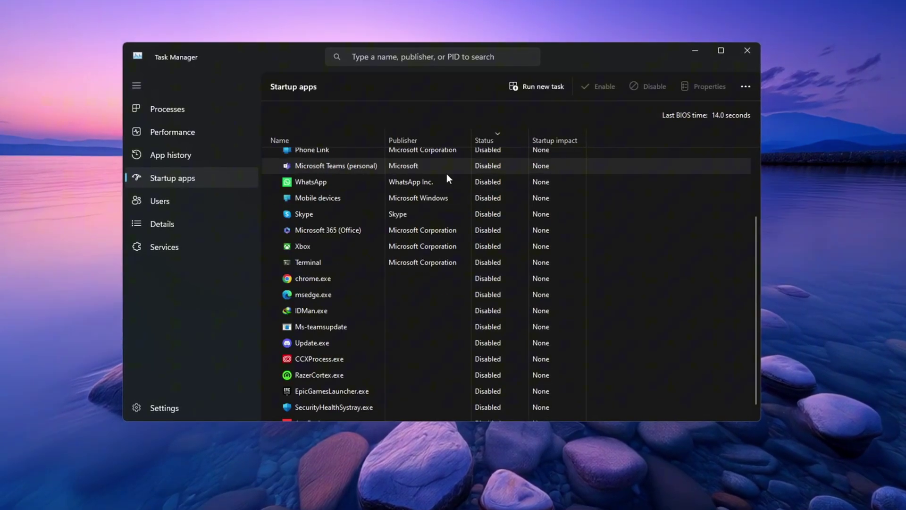
{"action": "scroll", "coordinate": [446, 176], "scroll_direction": "up", "scroll_amount": 3}
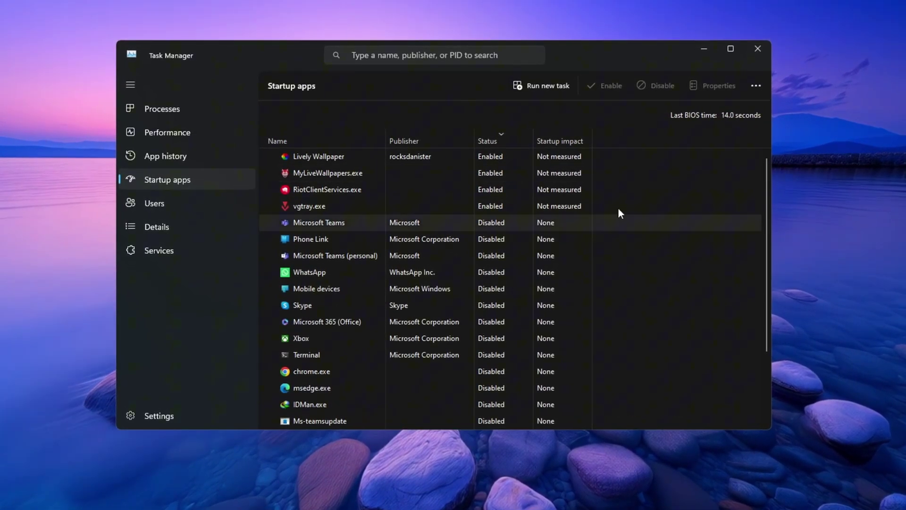
{"action": "right_click", "coordinate": [490, 161]}
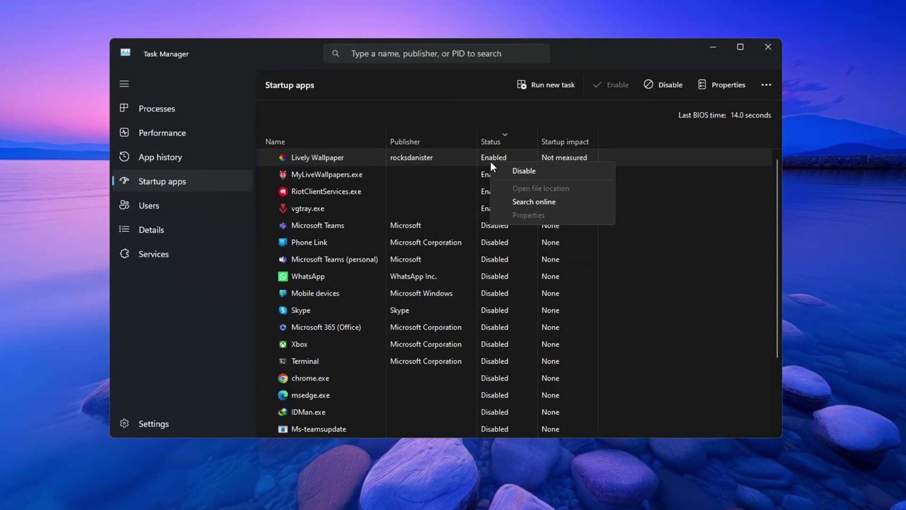
{"action": "left_click", "coordinate": [266, 194]}
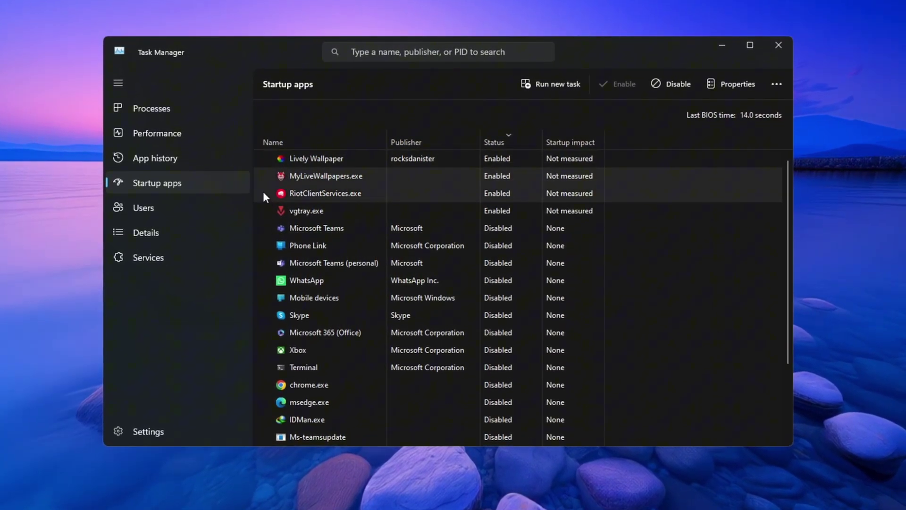
Step: Recheck Lively Wallpaper and MyLiveWallpapers.exe options without disabling anything
{"action": "scroll", "coordinate": [382, 213], "scroll_direction": "down", "scroll_amount": 3}
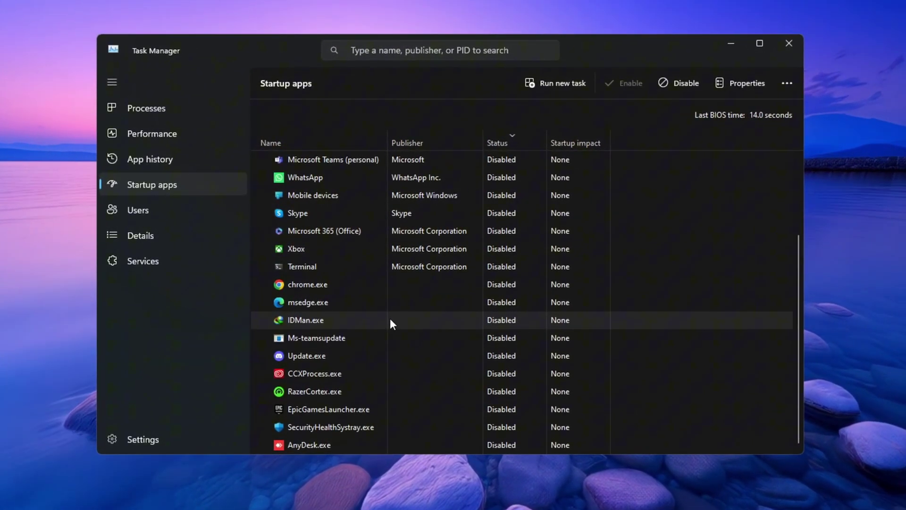
{"action": "scroll", "coordinate": [398, 375], "scroll_direction": "up", "scroll_amount": 3}
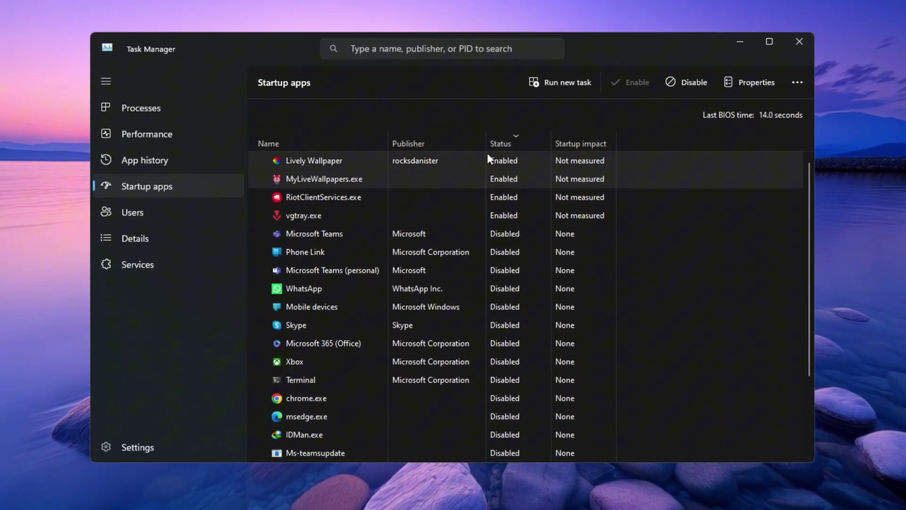
{"action": "right_click", "coordinate": [487, 155]}
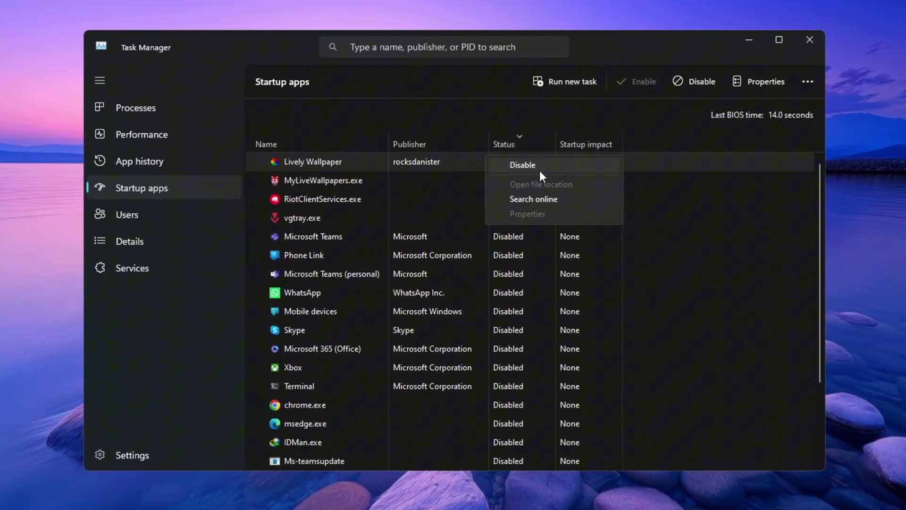
{"action": "left_click", "coordinate": [344, 182]}
{"action": "right_click", "coordinate": [508, 181]}
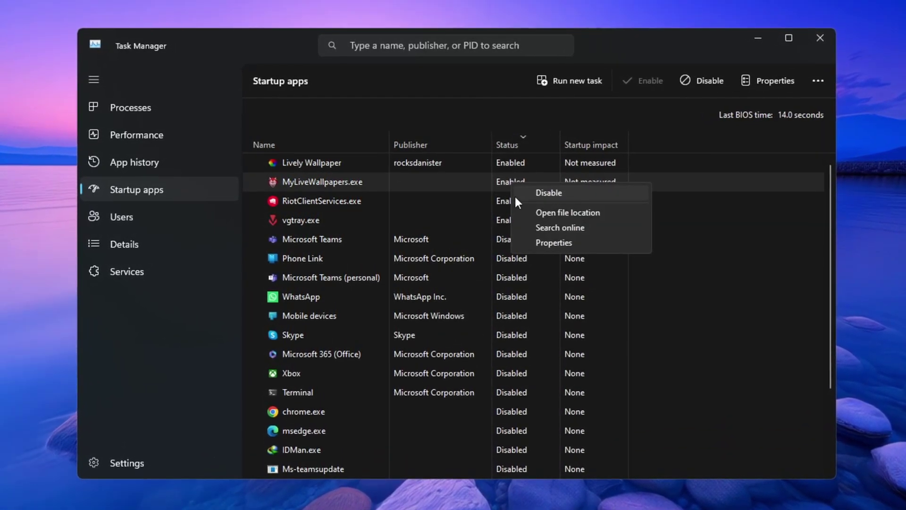
{"action": "left_click", "coordinate": [333, 200]}
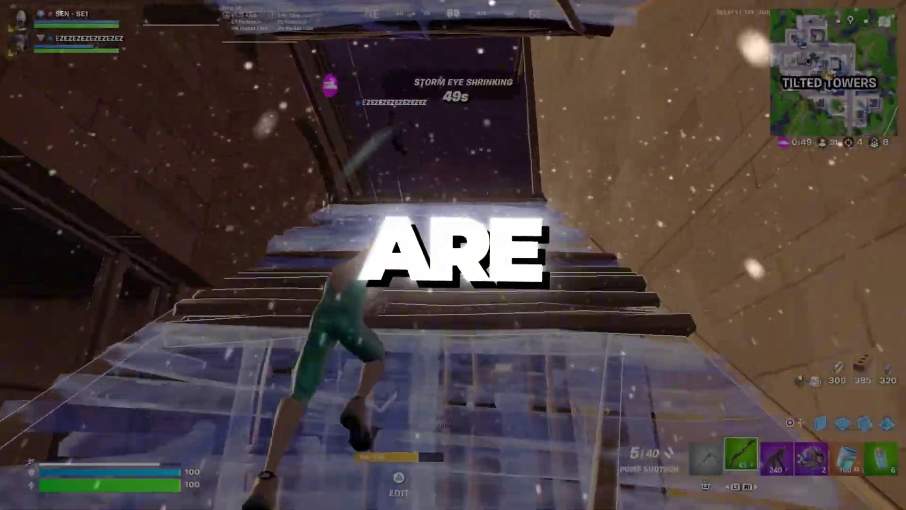